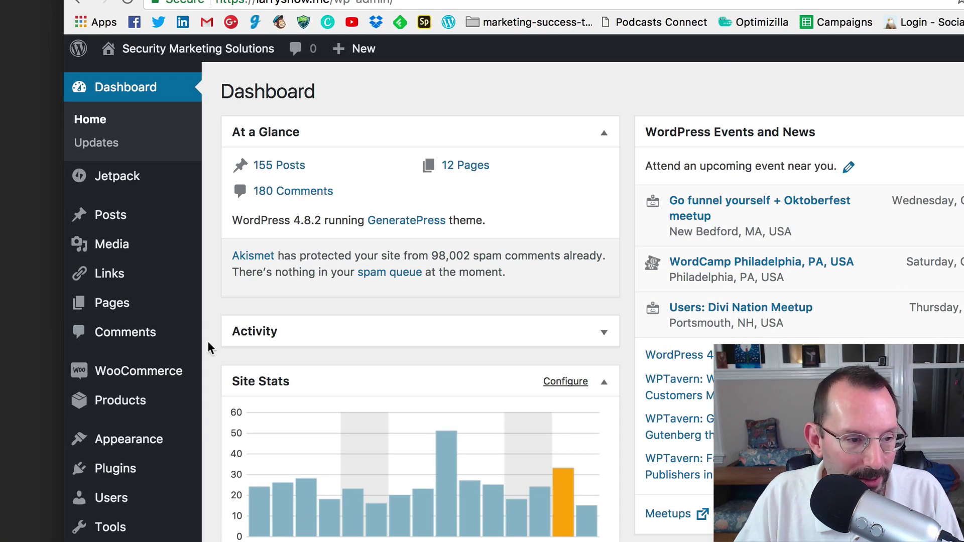
Create a new product titled 'Logitech C 920' and place the cursor in its description editor.
{"action": "mouse_move", "coordinate": [78, 256]}
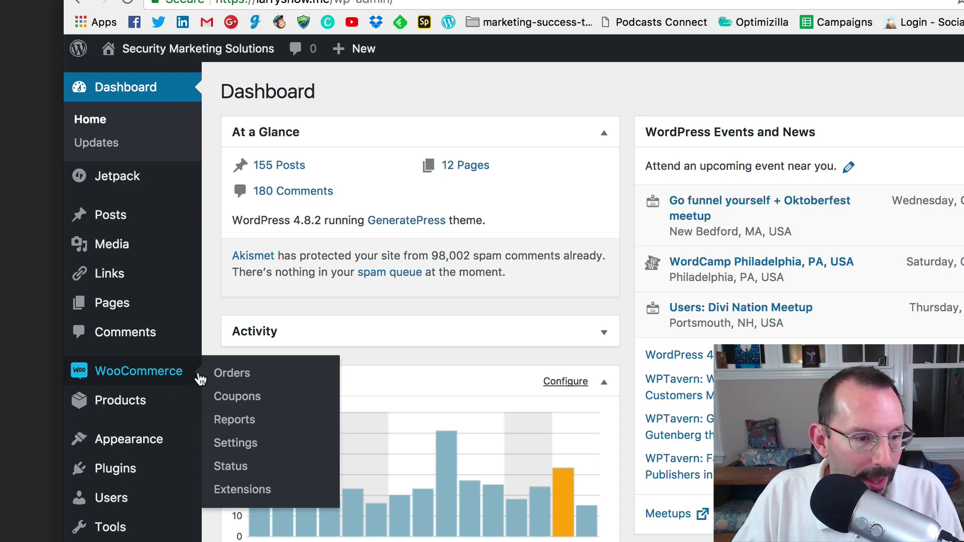
{"action": "mouse_move", "coordinate": [135, 414]}
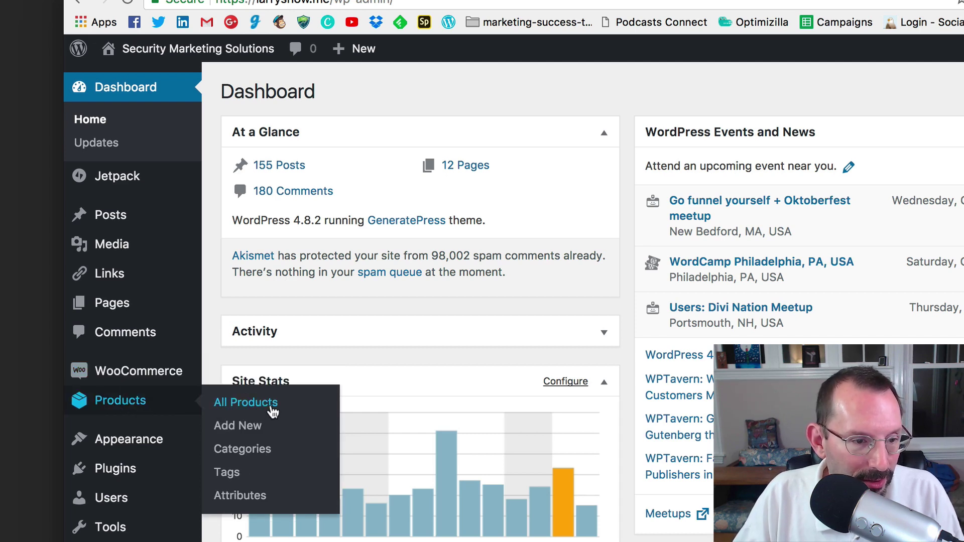
{"action": "left_click", "coordinate": [251, 427]}
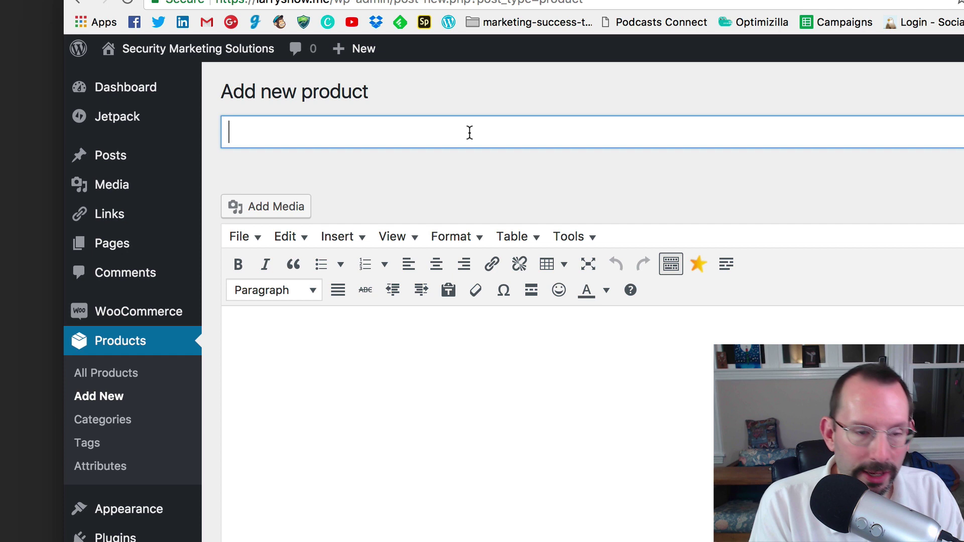
{"action": "type", "text": "C"}
{"action": "key", "text": "BackSpace"}
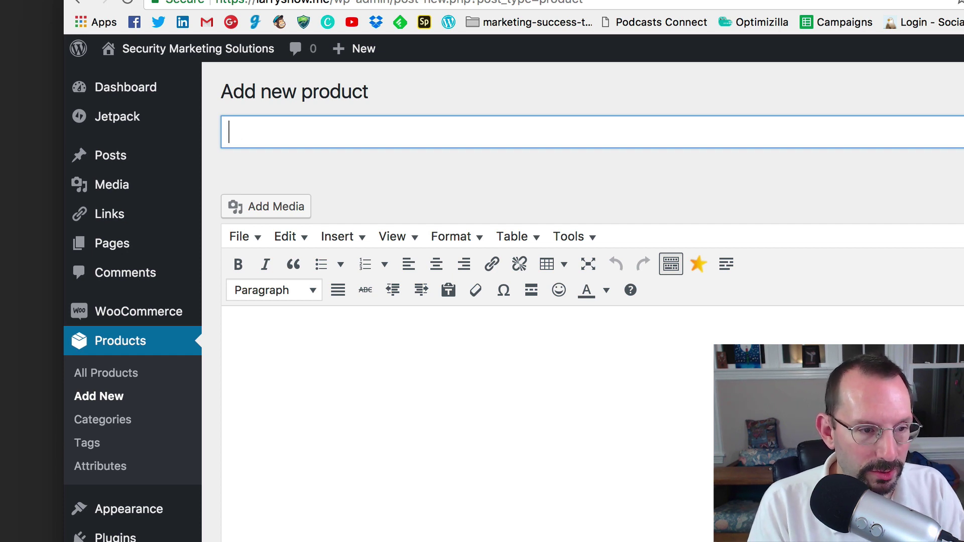
{"action": "type", "text": "Logi"}
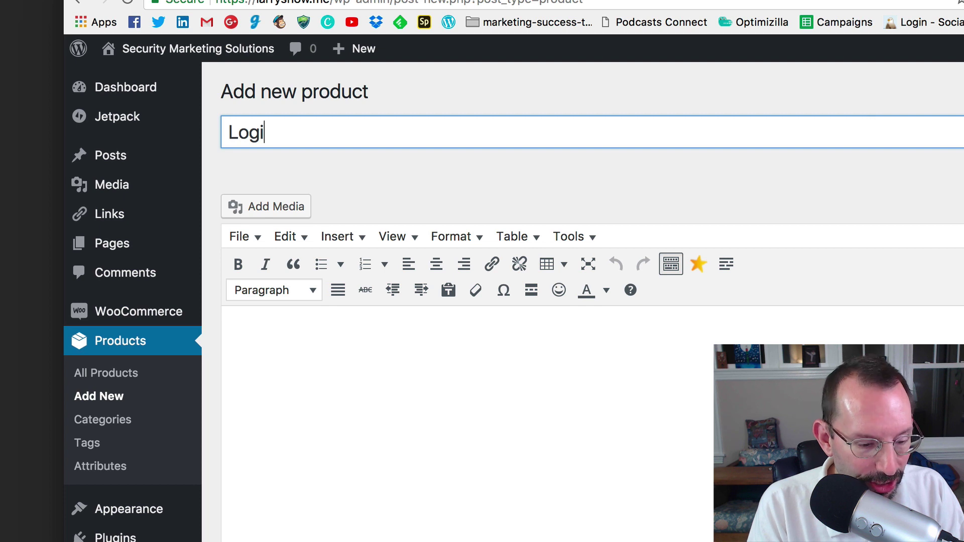
{"action": "type", "text": "tech"}
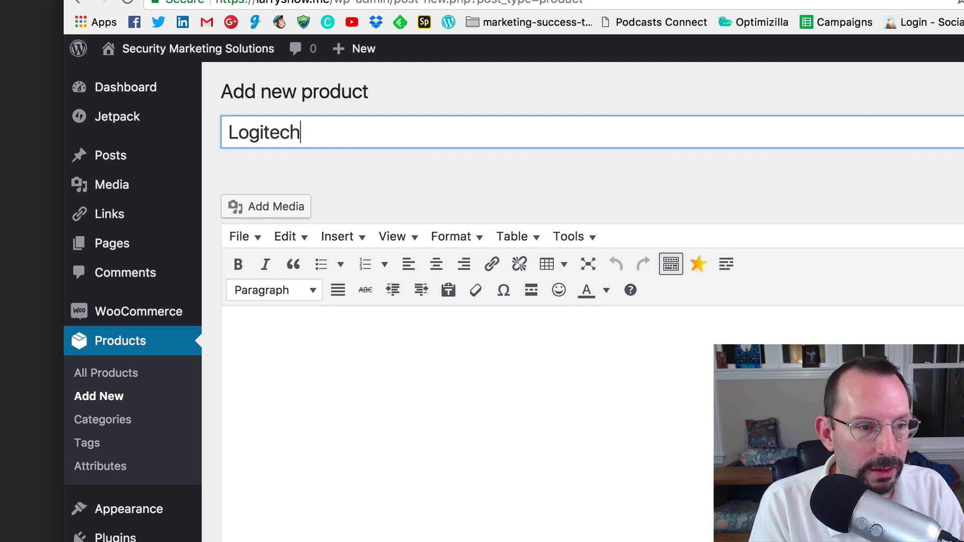
{"action": "type", "text": " C 920"}
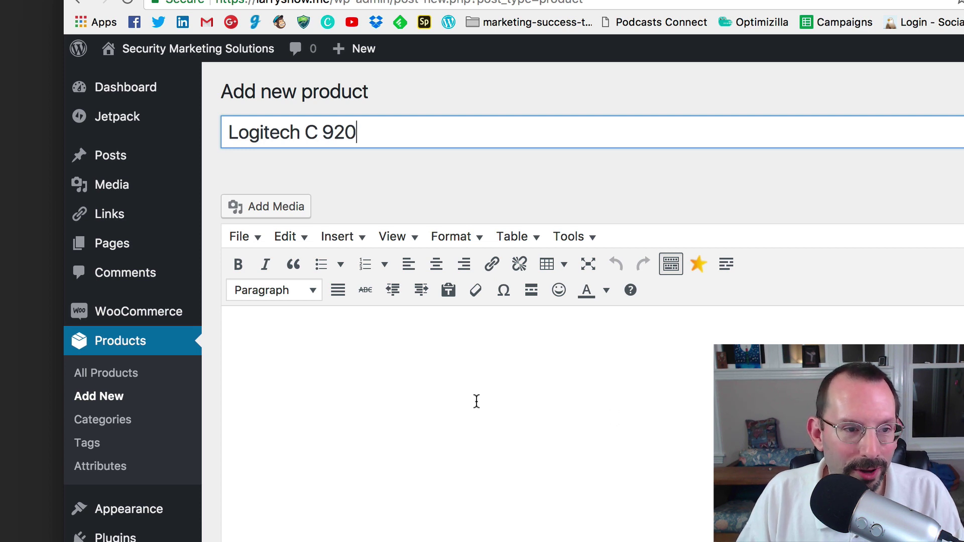
{"action": "left_click", "coordinate": [280, 333]}
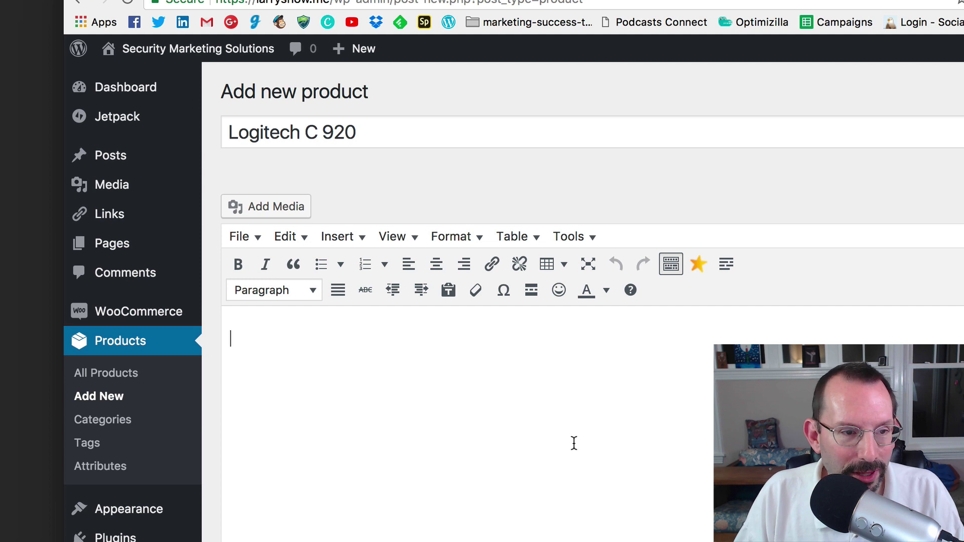
{"action": "scroll", "coordinate": [574, 442], "scroll_direction": "down", "scroll_amount": 5}
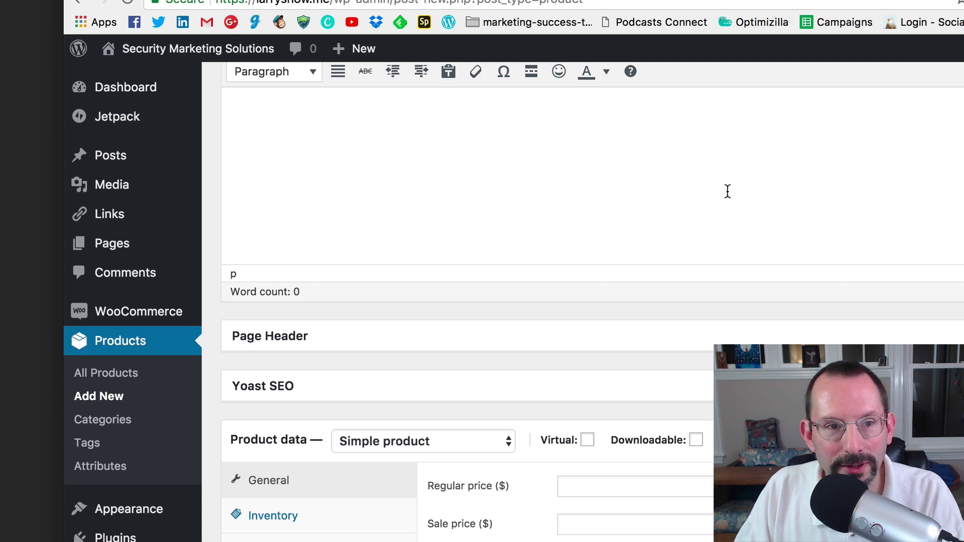
{"action": "scroll", "coordinate": [716, 188], "scroll_direction": "up", "scroll_amount": 2}
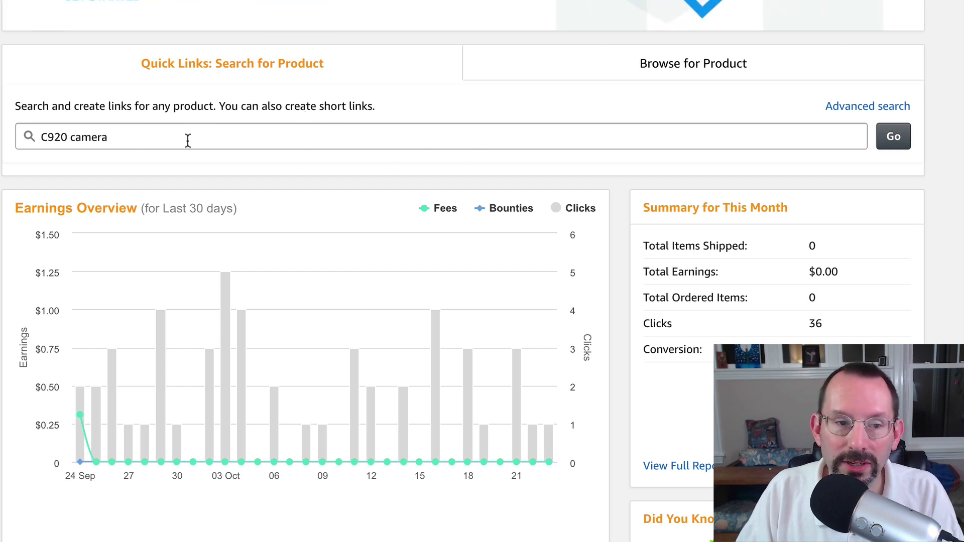
Search Quick Links for 'C920 camera' and select the HD Pro Webcam C920 text link URL.
{"action": "left_click", "coordinate": [893, 136]}
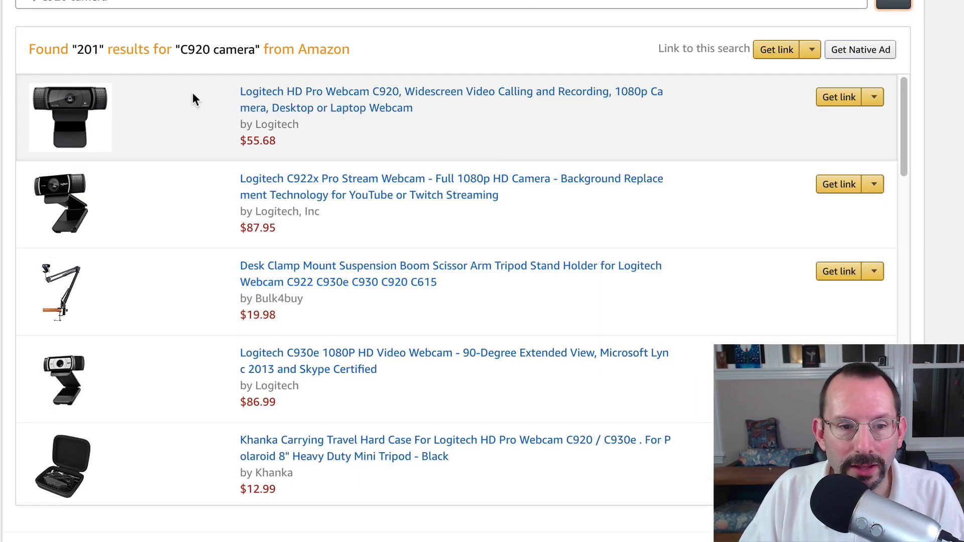
{"action": "left_click", "coordinate": [878, 97]}
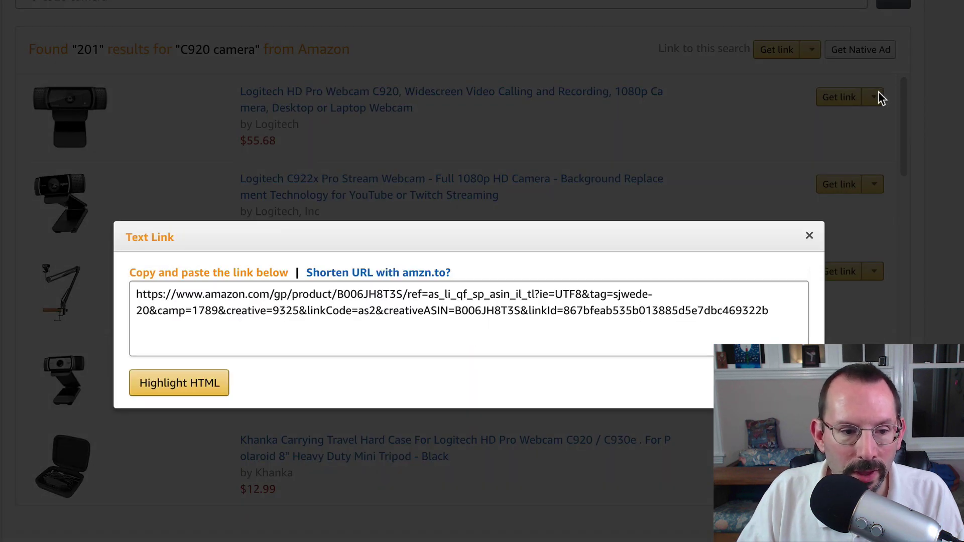
{"action": "left_click", "coordinate": [137, 293]}
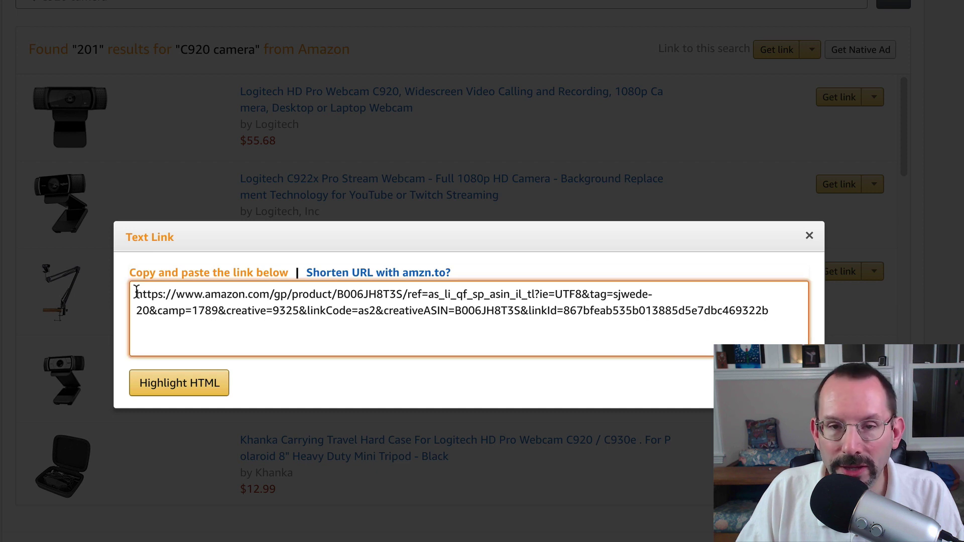
{"action": "left_click_drag", "start_coordinate": [137, 291], "coordinate": [220, 319]}
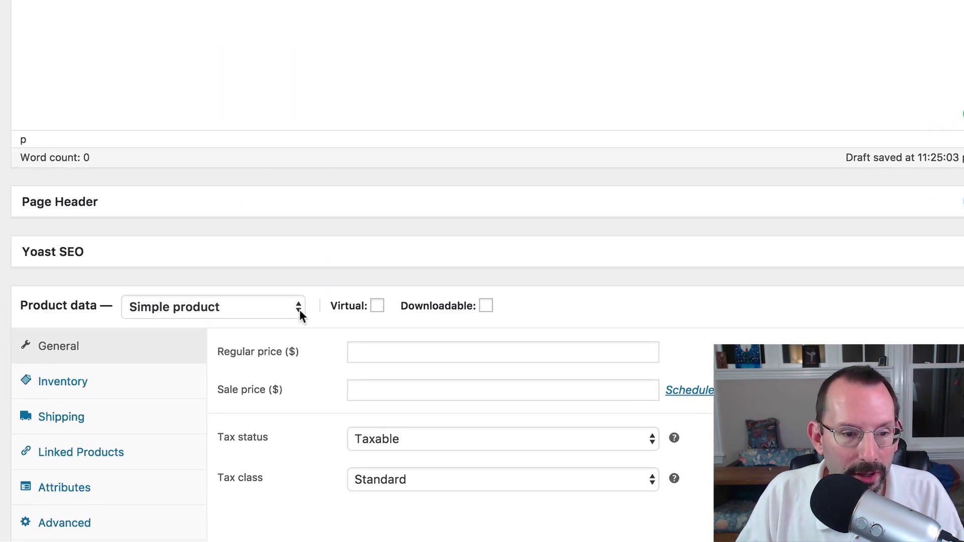
Make the product External/Affiliate and paste the Amazon affiliate link as its Product URL.
{"action": "left_click", "coordinate": [297, 309]}
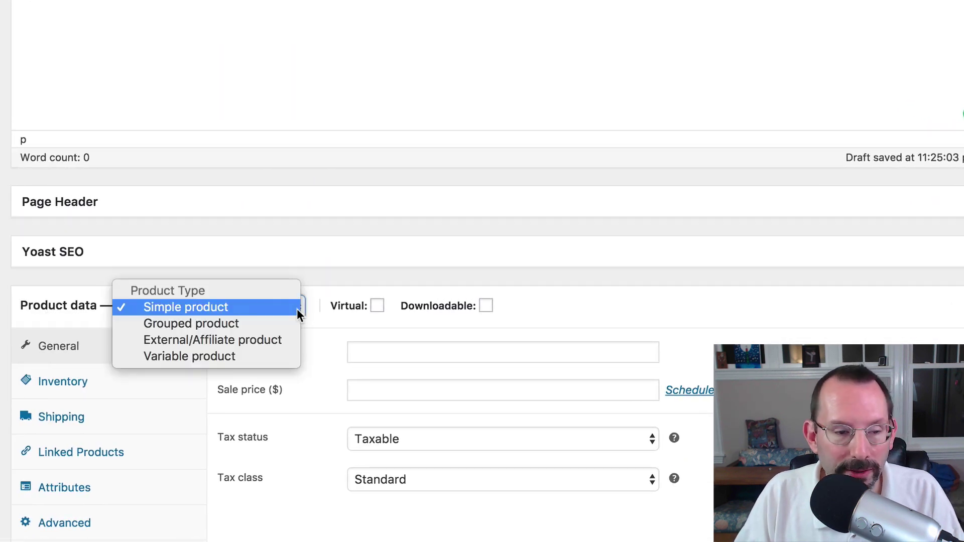
{"action": "left_click", "coordinate": [269, 339]}
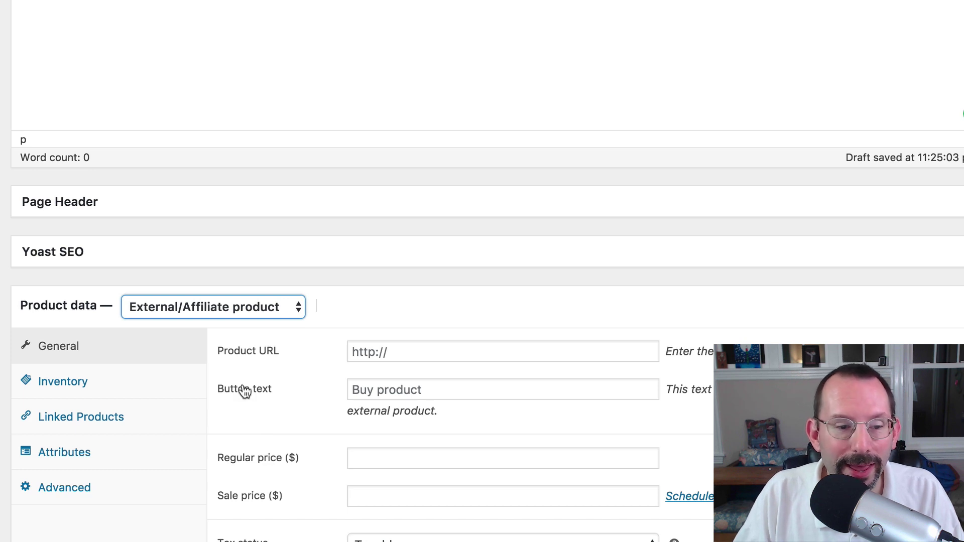
{"action": "left_click", "coordinate": [419, 354]}
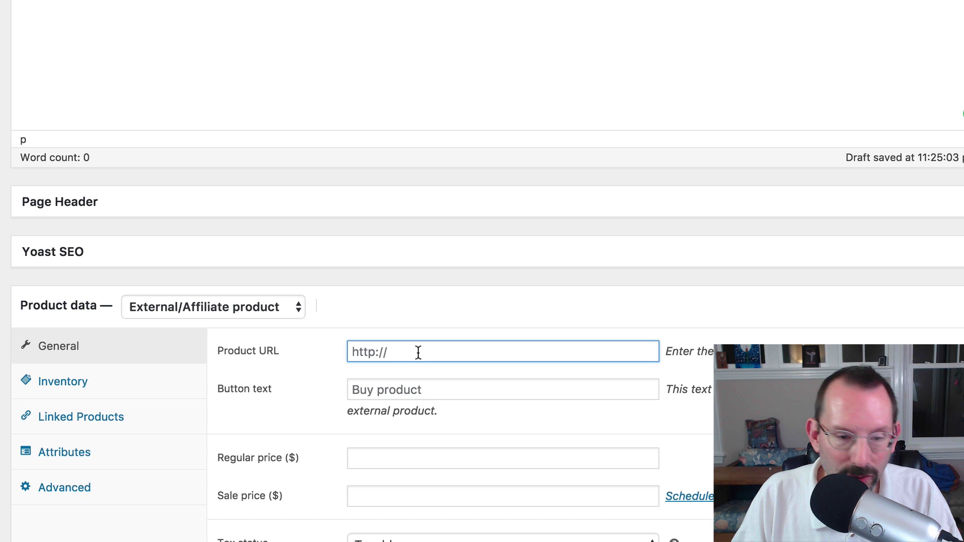
{"action": "key", "text": "ctrl+v"}
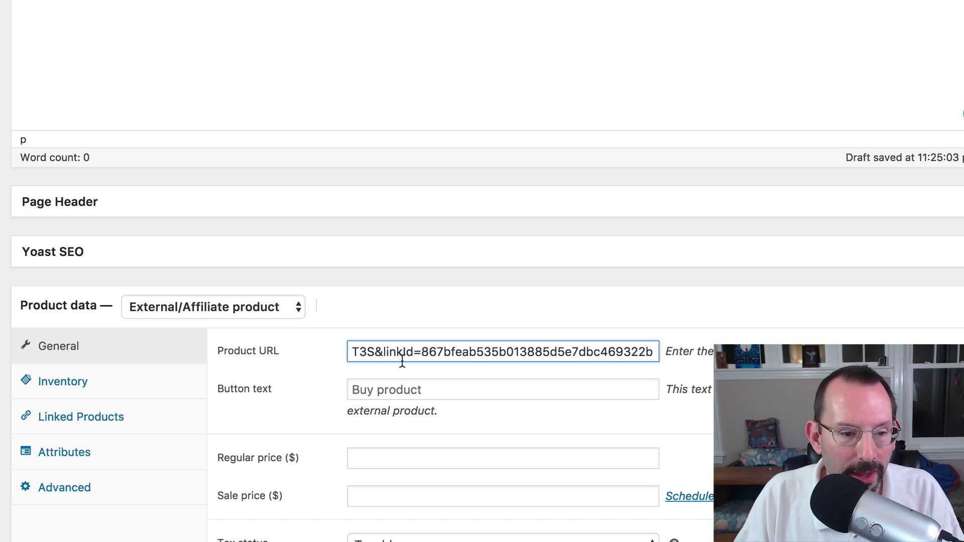
Set the button text to 'Buy Now on Amazon' and the regular price to 55.68.
{"action": "left_click", "coordinate": [382, 390]}
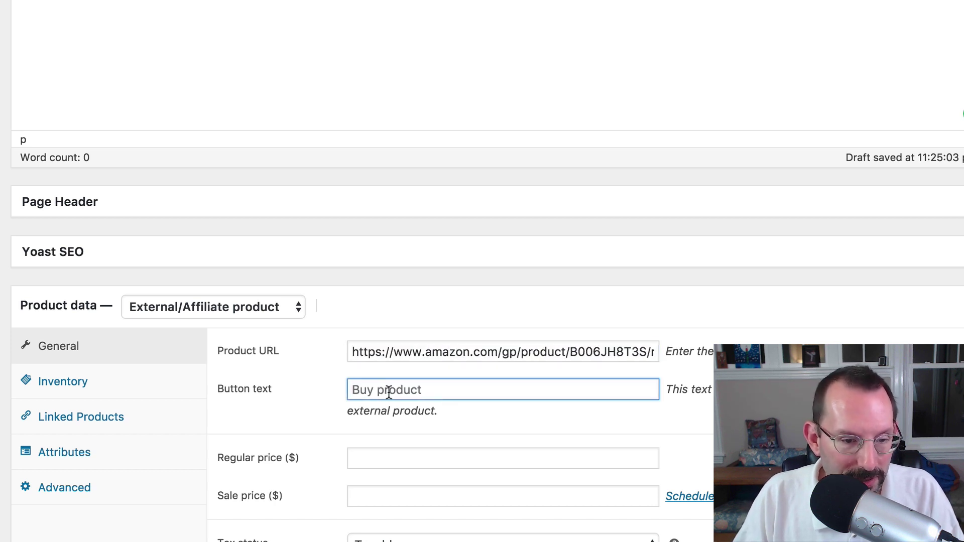
{"action": "type", "text": "B"}
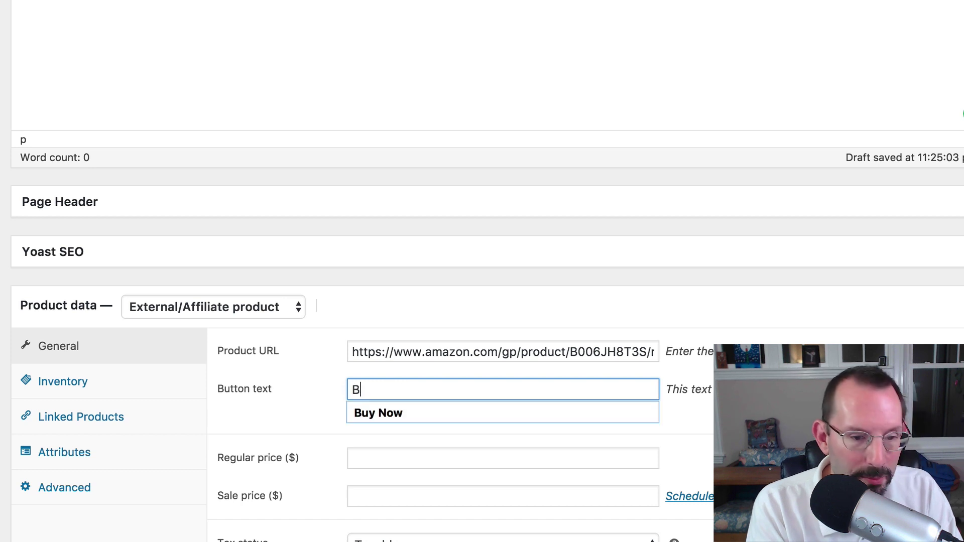
{"action": "type", "text": "uy Now"}
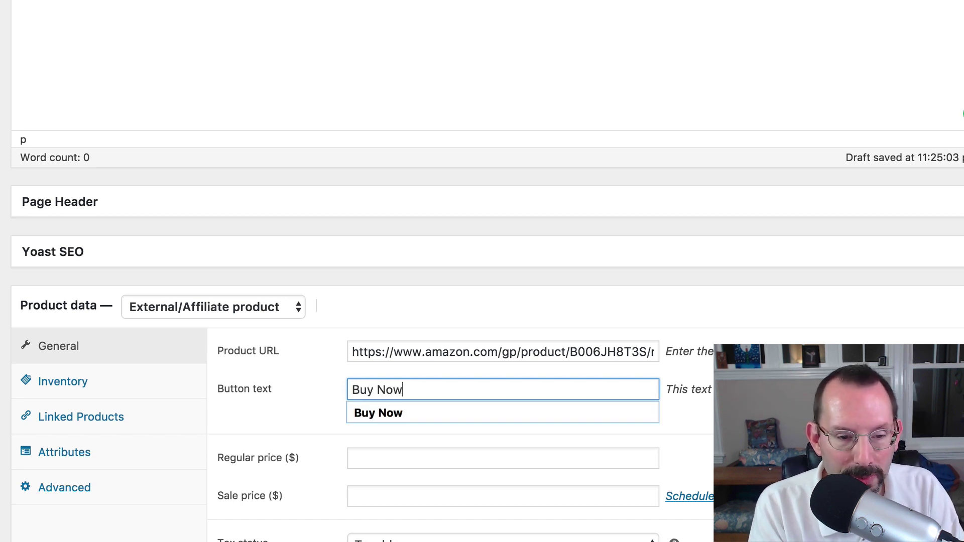
{"action": "type", "text": " on Amazon"}
{"action": "left_click", "coordinate": [385, 459]}
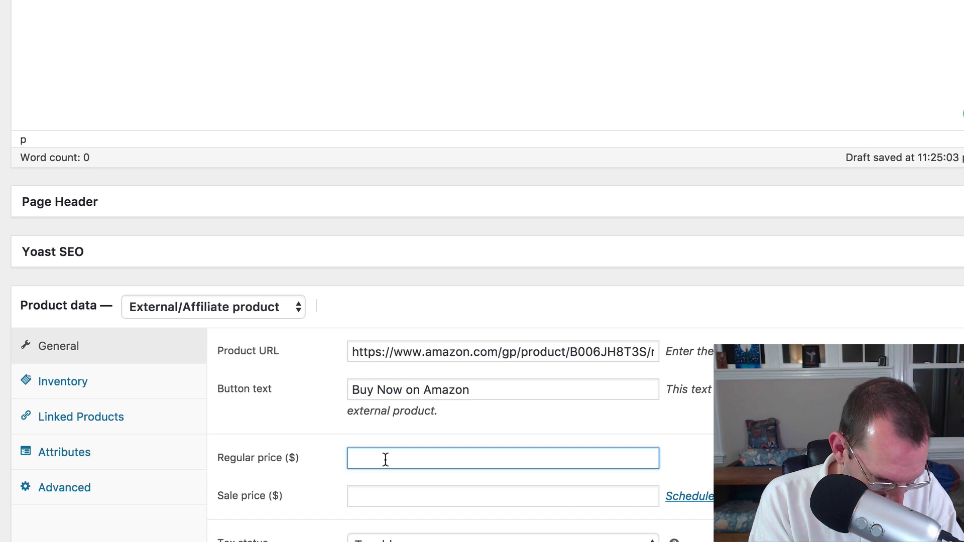
{"action": "type", "text": "55.7"}
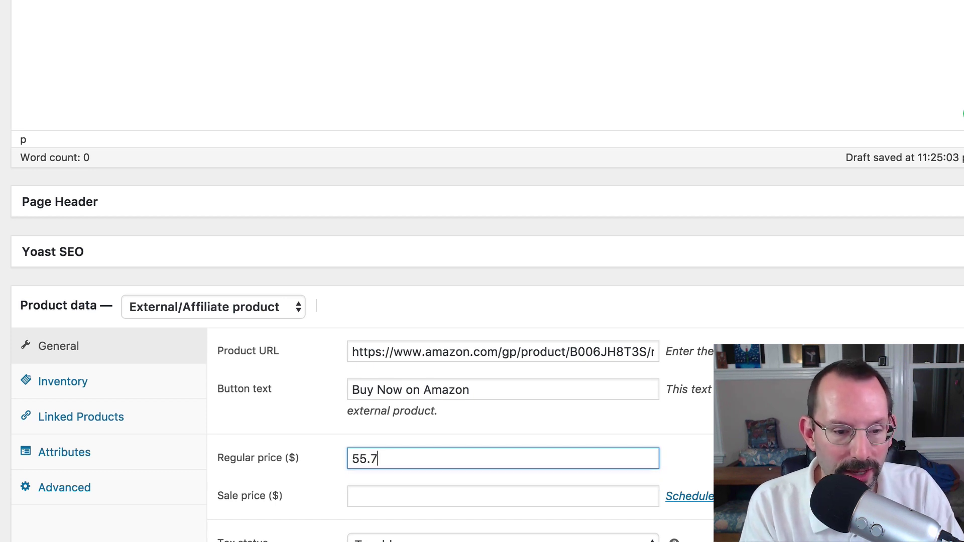
{"action": "key", "text": "BackSpace"}
{"action": "type", "text": "68"}
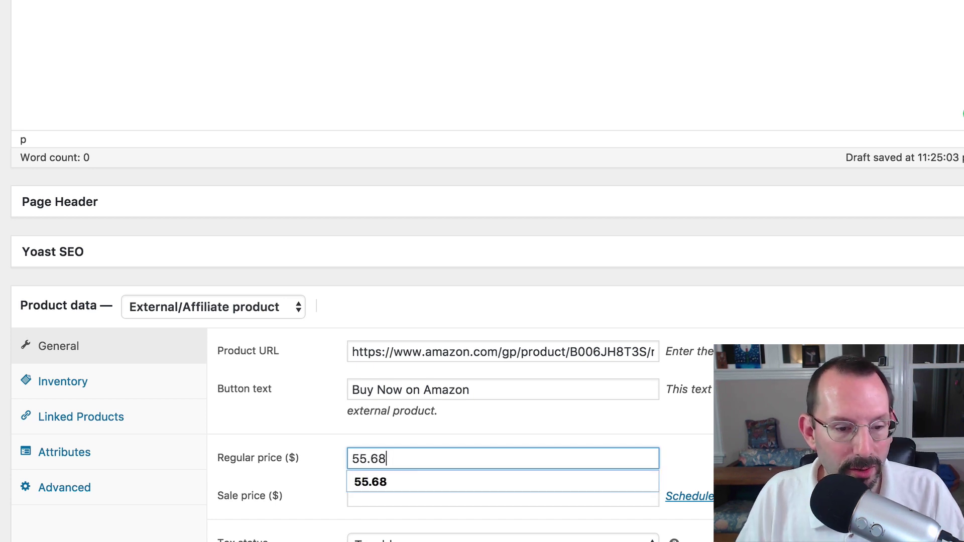
{"action": "left_click", "coordinate": [308, 436]}
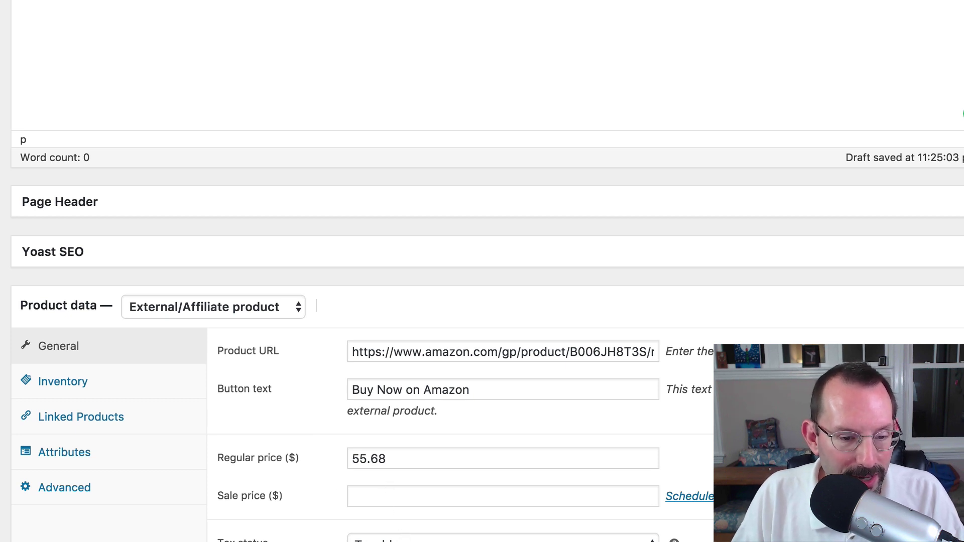
{"action": "scroll", "coordinate": [482, 321], "scroll_direction": "down", "scroll_amount": 5}
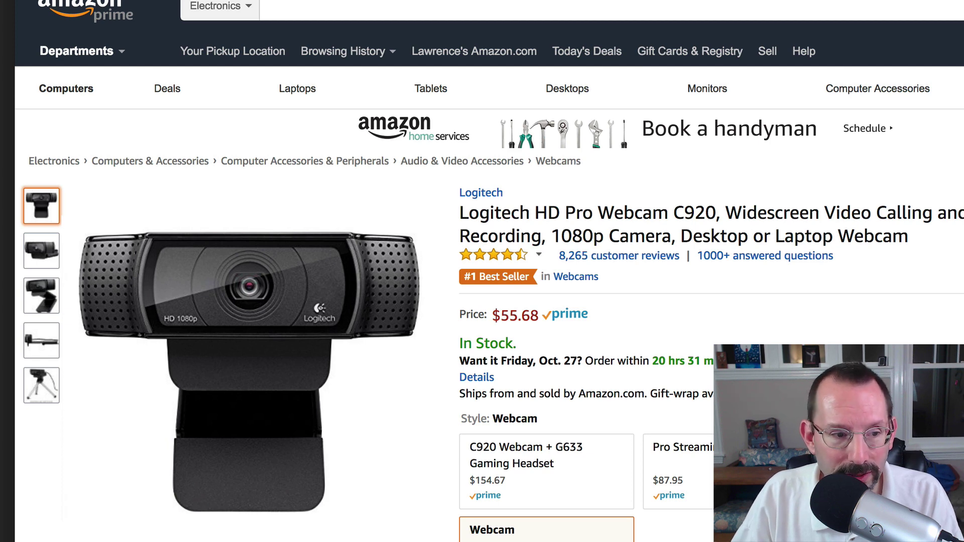
Show the angled view of the C920 webcam and screenshot the main product photo.
{"action": "mouse_move", "coordinate": [38, 236]}
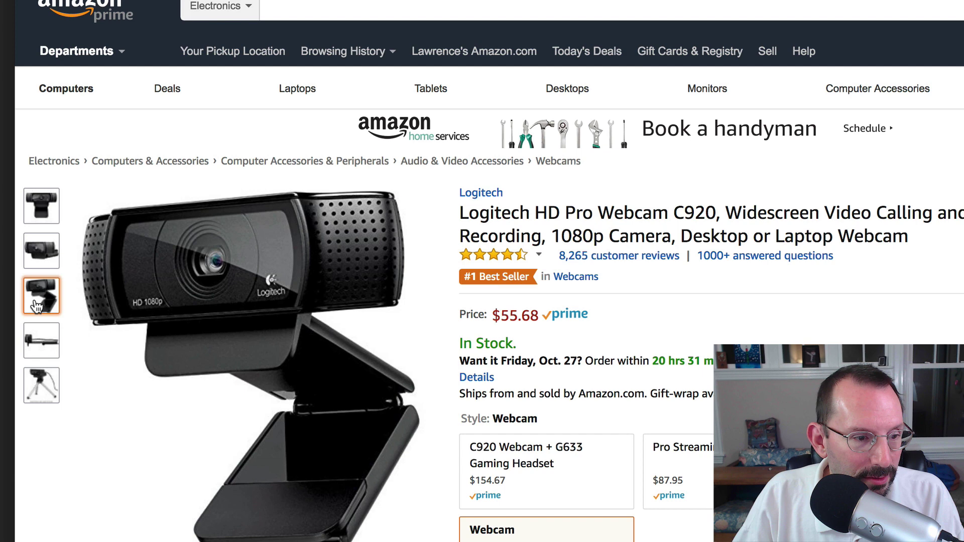
{"action": "mouse_move", "coordinate": [41, 311]}
{"action": "mouse_move", "coordinate": [40, 206]}
{"action": "mouse_move", "coordinate": [40, 266]}
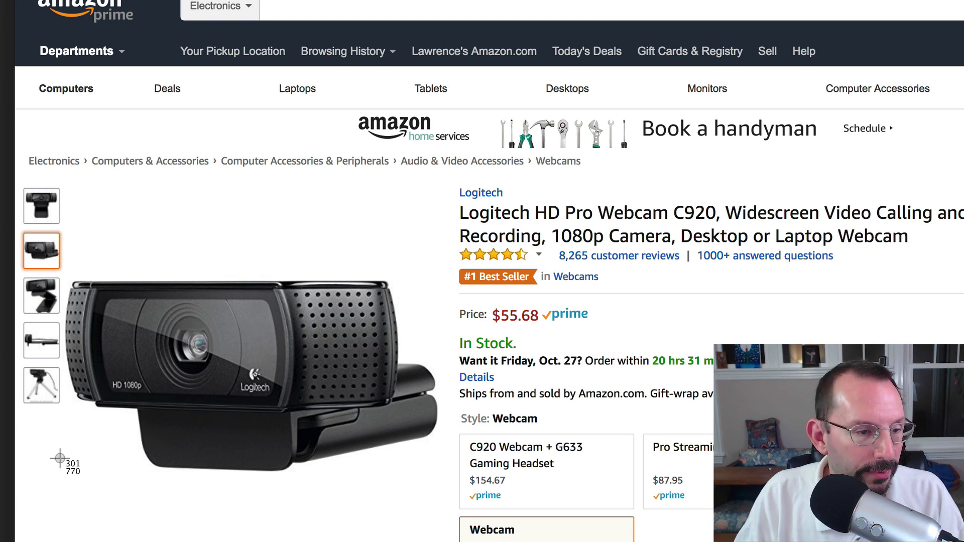
{"action": "left_click_drag", "start_coordinate": [68, 247], "coordinate": [454, 522]}
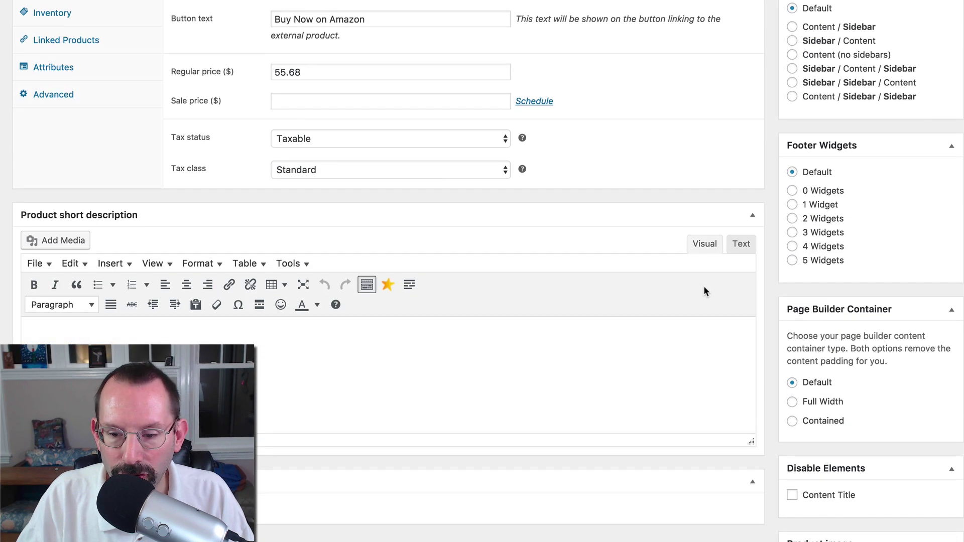
Set the webcam picture as the product image, fixing its title to 'Logitech C920'.
{"action": "scroll", "coordinate": [704, 287], "scroll_direction": "down", "scroll_amount": 5}
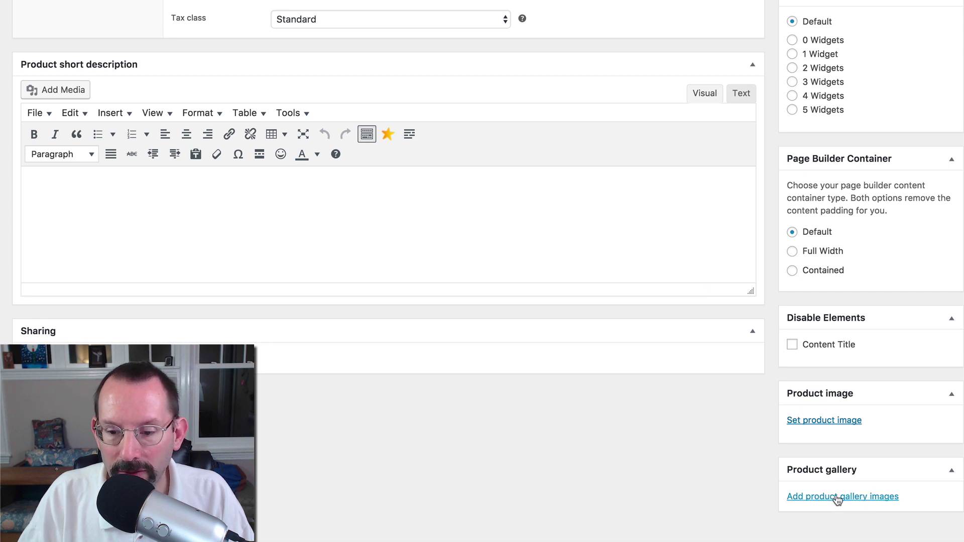
{"action": "left_click", "coordinate": [825, 420]}
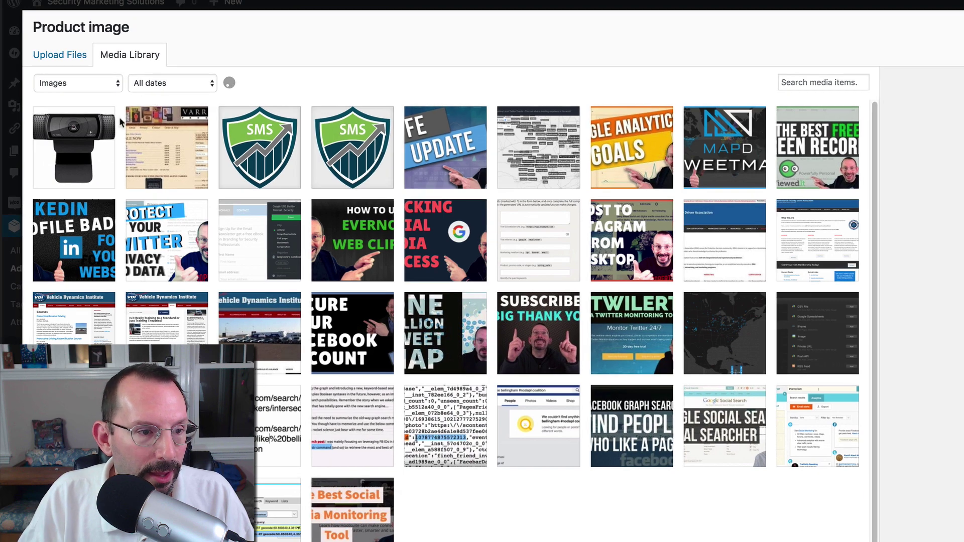
{"action": "left_click", "coordinate": [66, 153]}
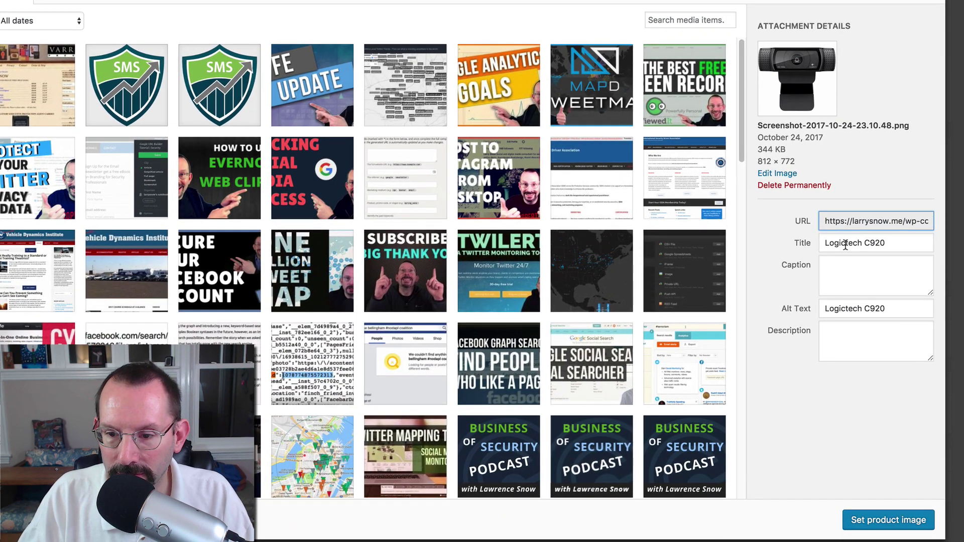
{"action": "left_click", "coordinate": [963, 305]}
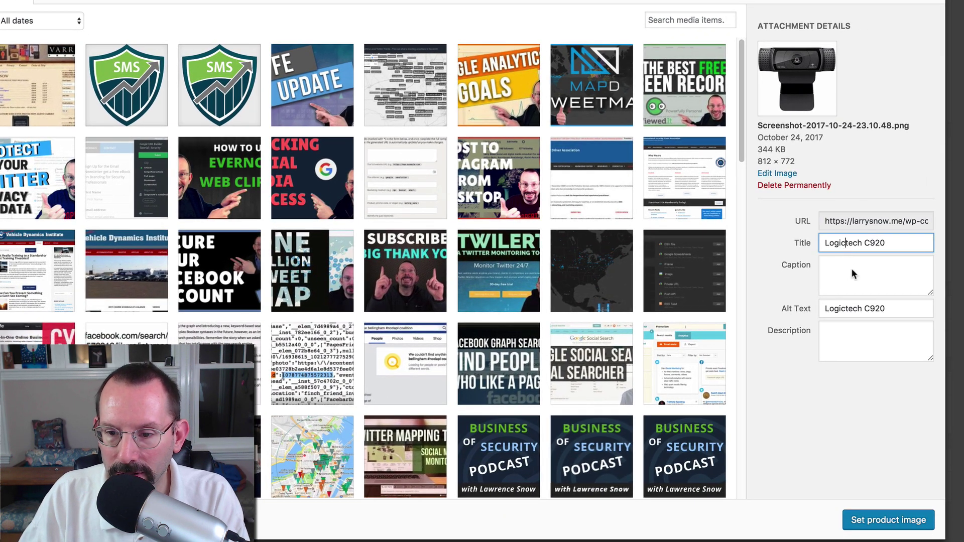
{"action": "key", "text": "BackSpace"}
{"action": "left_click", "coordinate": [846, 308]}
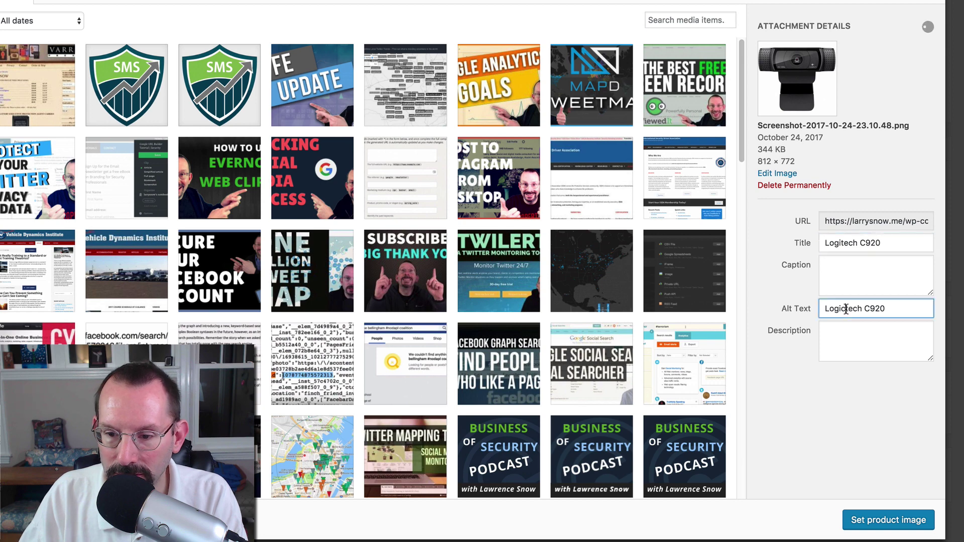
{"action": "left_click", "coordinate": [883, 520]}
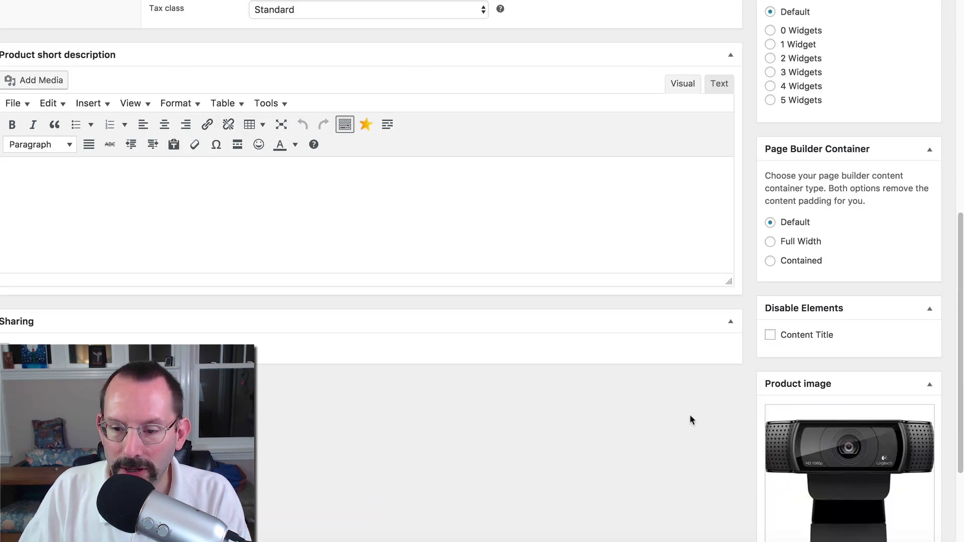
Upload the newest screenshot and add it to the product gallery.
{"action": "scroll", "coordinate": [689, 415], "scroll_direction": "down", "scroll_amount": 4}
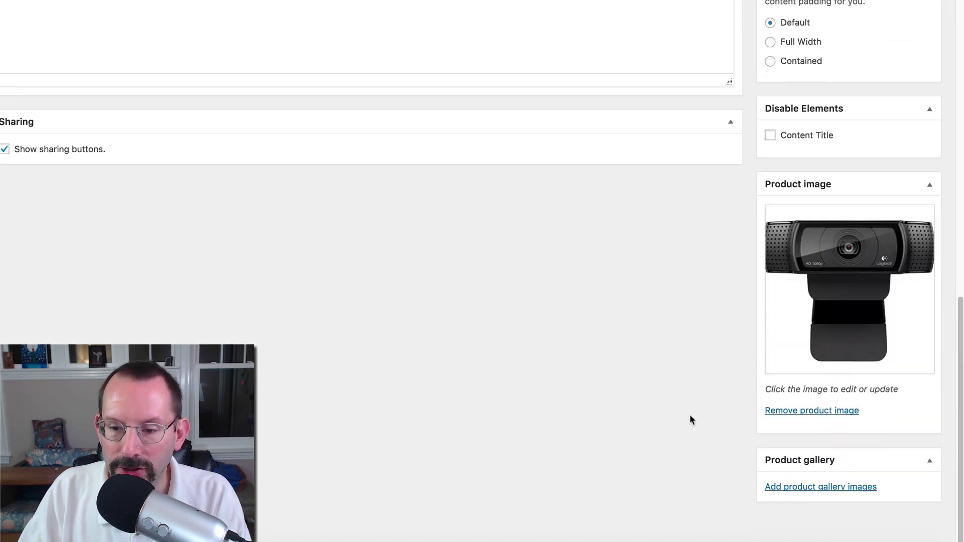
{"action": "left_click", "coordinate": [826, 488]}
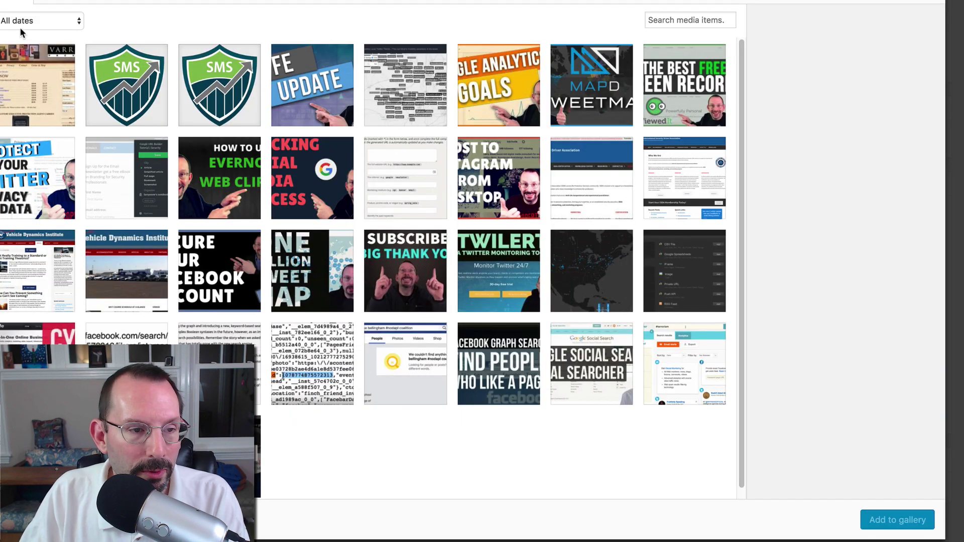
{"action": "left_click", "coordinate": [20, 15]}
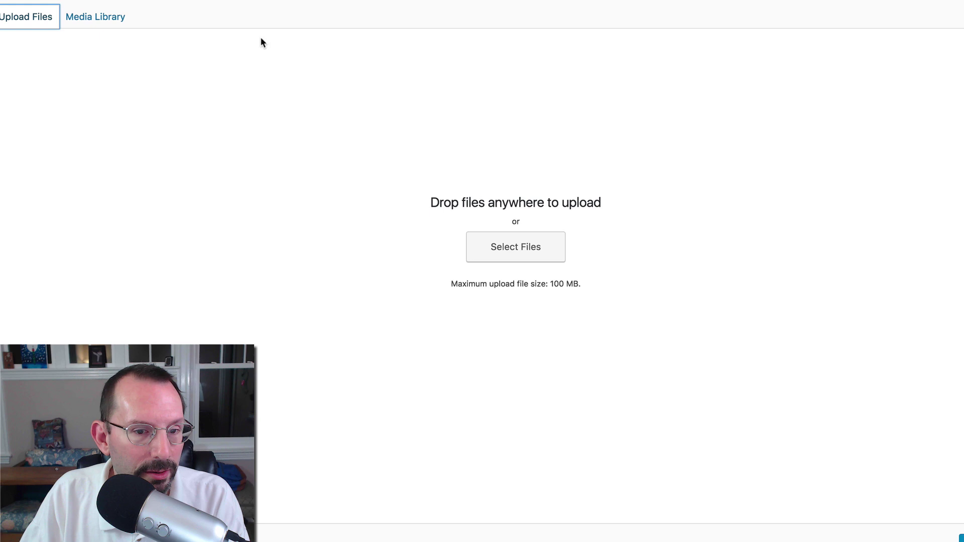
{"action": "left_click", "coordinate": [513, 248]}
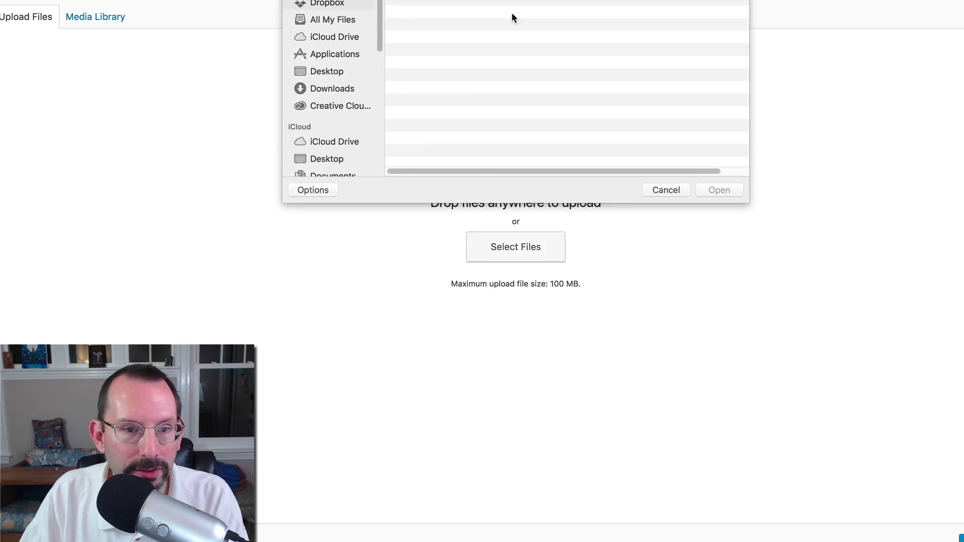
{"action": "left_click", "coordinate": [484, 14]}
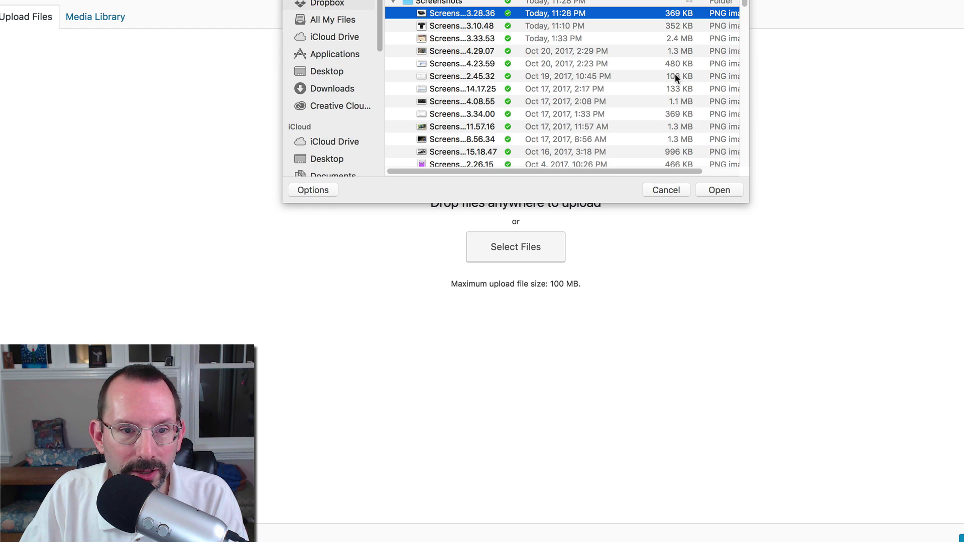
{"action": "left_click", "coordinate": [725, 191]}
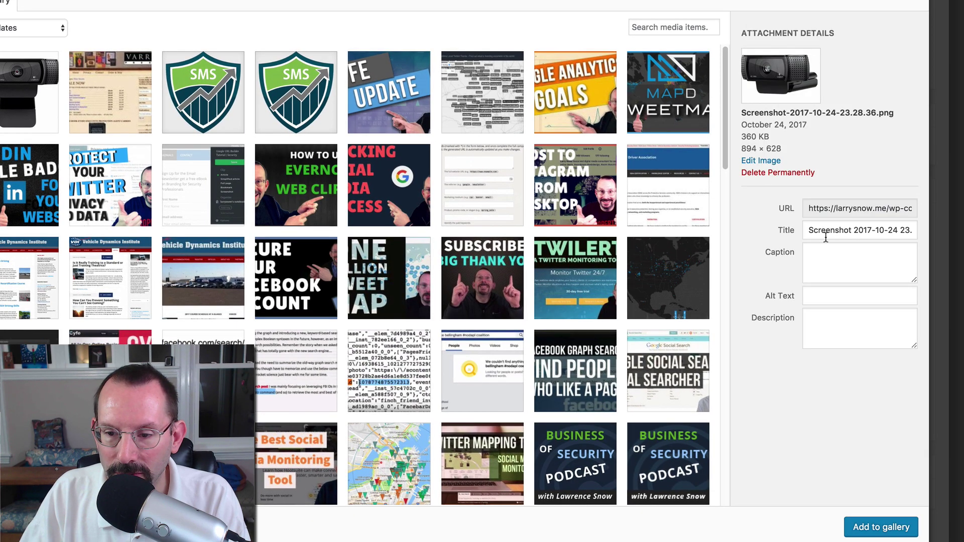
{"action": "left_click", "coordinate": [870, 527]}
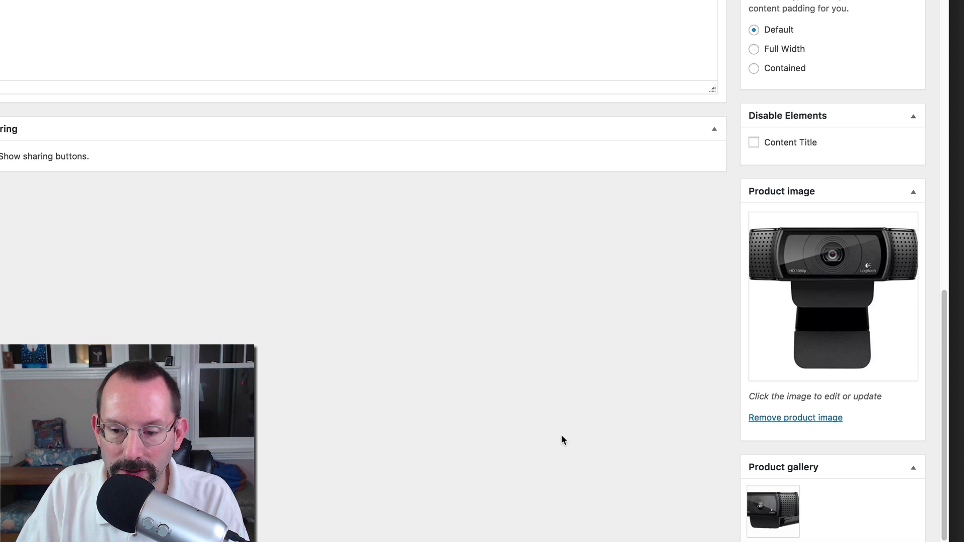
{"action": "scroll", "coordinate": [631, 346], "scroll_direction": "down", "scroll_amount": 2}
{"action": "scroll", "coordinate": [632, 349], "scroll_direction": "up", "scroll_amount": 20}
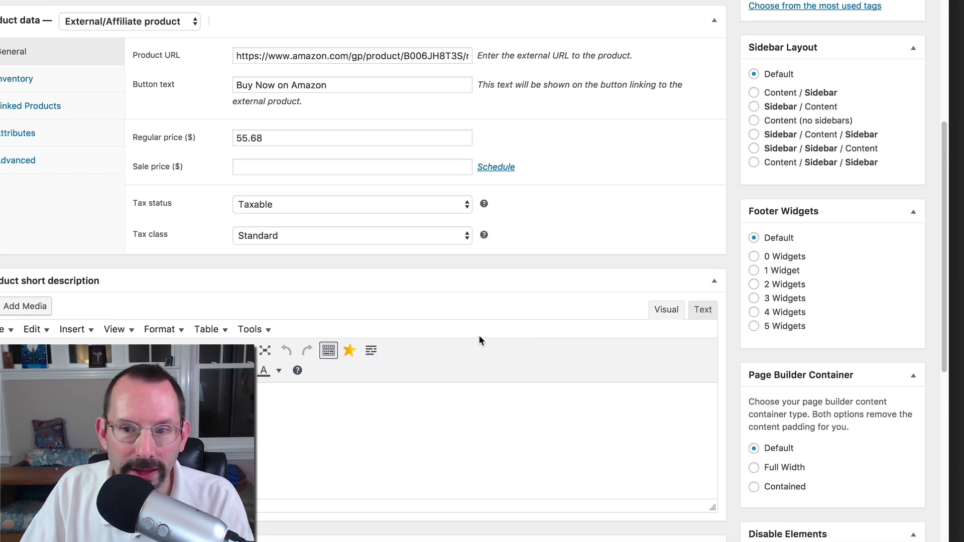
{"action": "scroll", "coordinate": [480, 341], "scroll_direction": "up", "scroll_amount": 15}
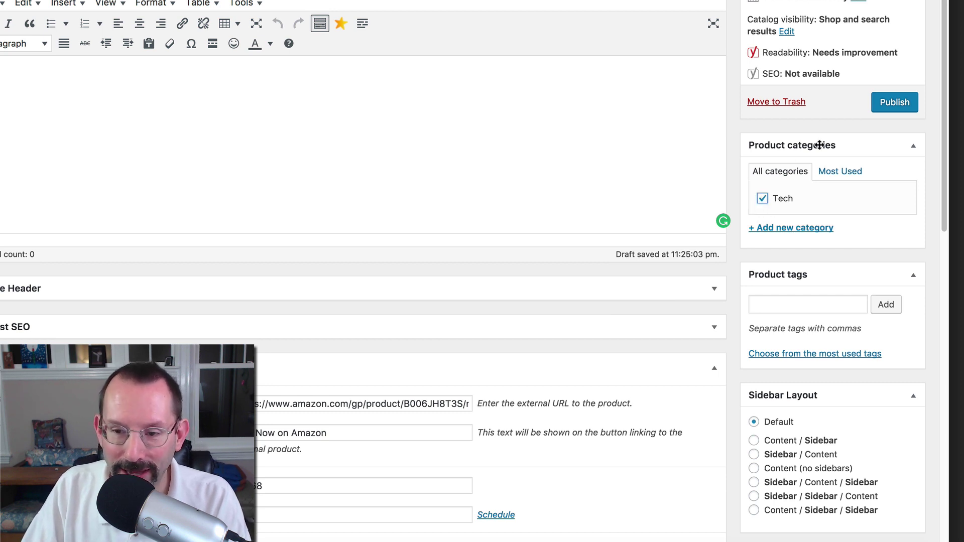
{"action": "scroll", "coordinate": [462, 231], "scroll_direction": "down", "scroll_amount": 6}
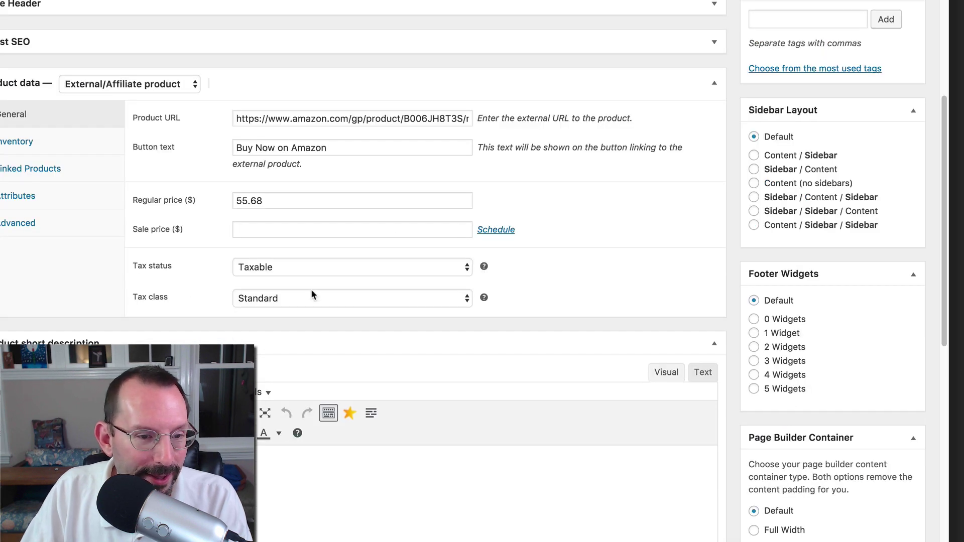
{"action": "scroll", "coordinate": [260, 339], "scroll_direction": "down", "scroll_amount": 1}
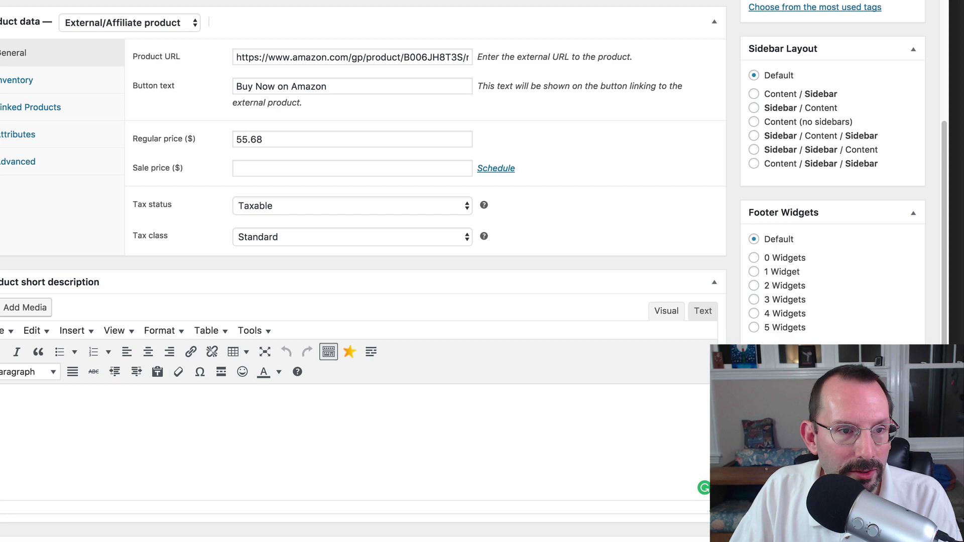
Close the text link dialog and select the five C920 feature bullets on Amazon.
{"action": "key", "text": "ctrl+Tab"}
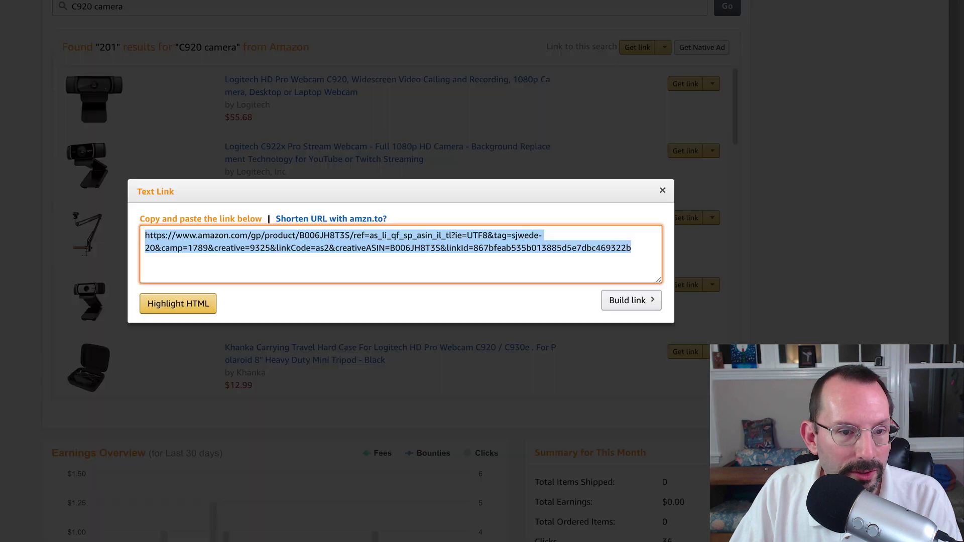
{"action": "left_click", "coordinate": [662, 191]}
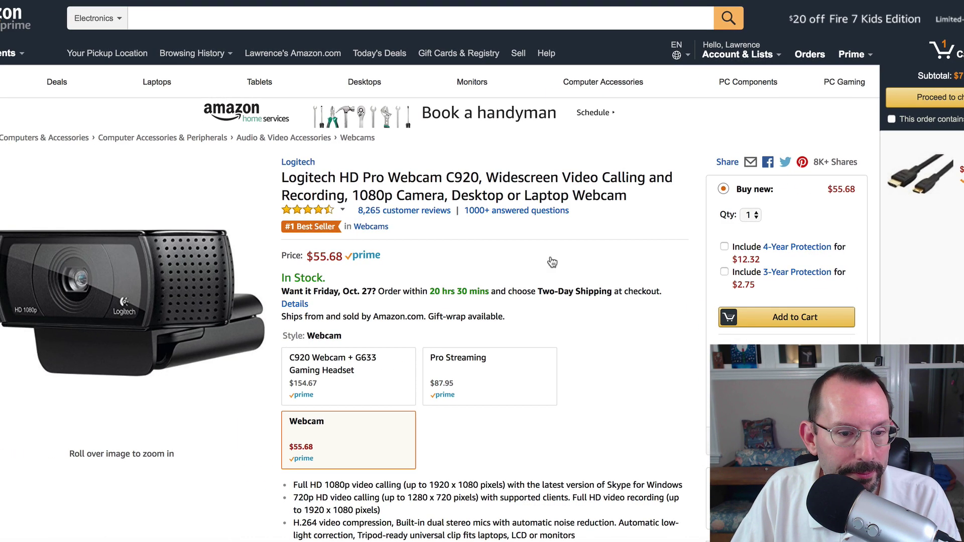
{"action": "scroll", "coordinate": [432, 271], "scroll_direction": "down", "scroll_amount": 5}
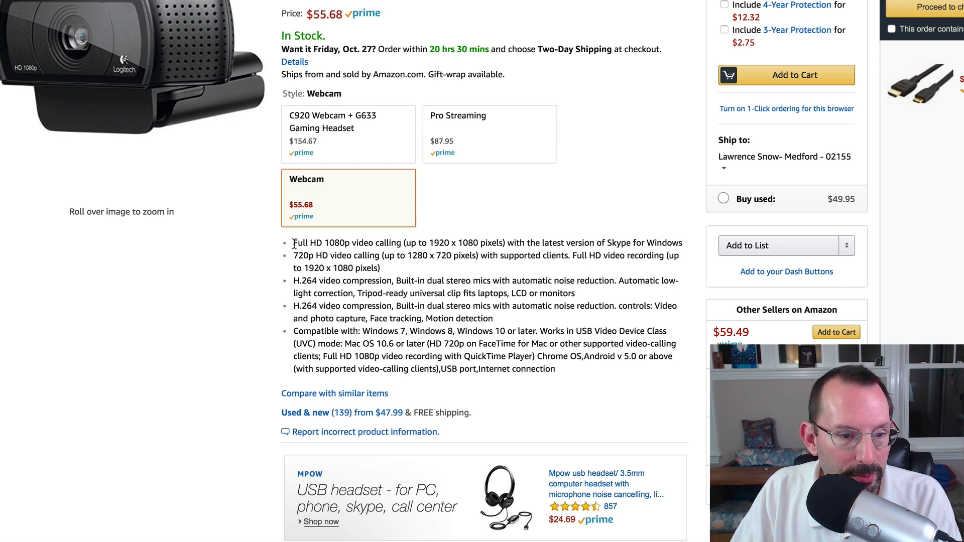
{"action": "left_click_drag", "start_coordinate": [294, 243], "coordinate": [577, 369]}
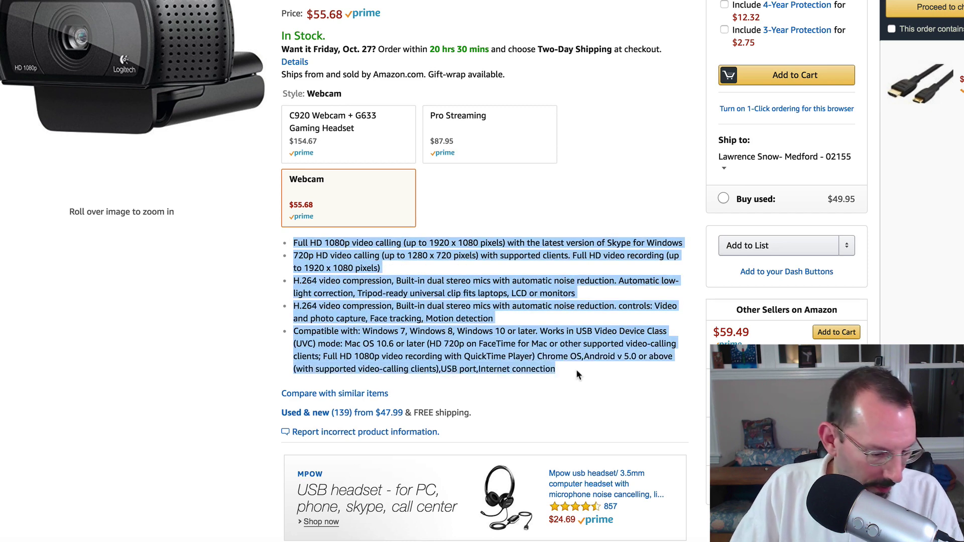
{"action": "scroll", "coordinate": [577, 369], "scroll_direction": "down", "scroll_amount": 4}
{"action": "key", "text": "super+Tab"}
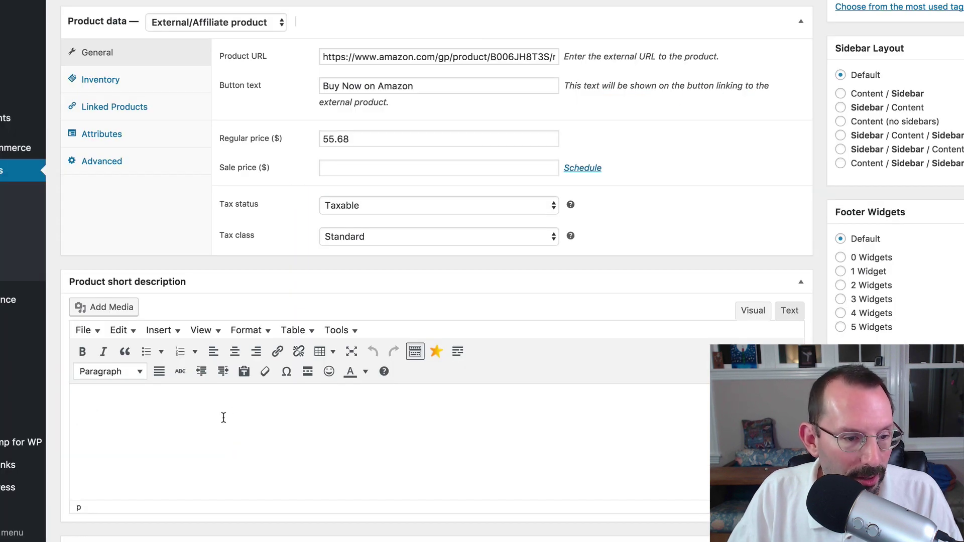
{"action": "key", "text": "super+v"}
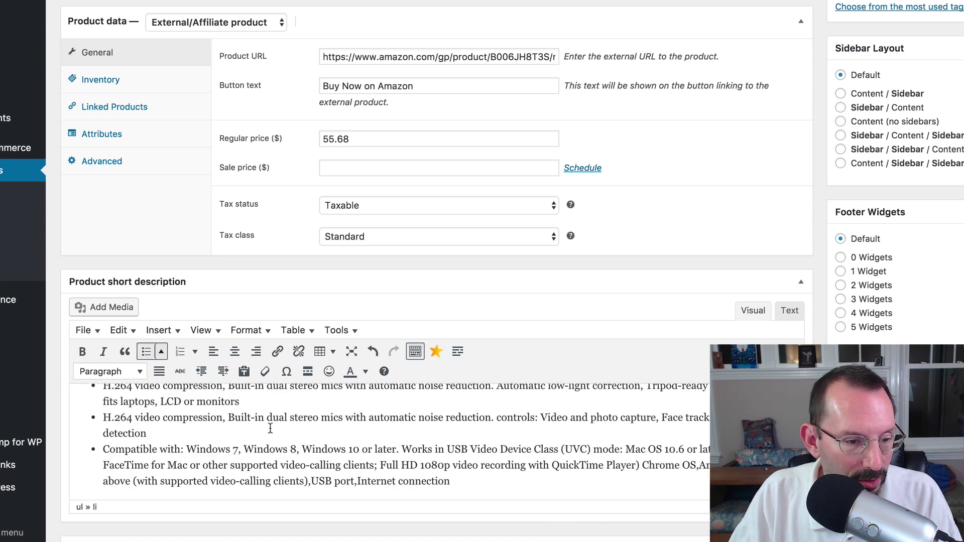
{"action": "scroll", "coordinate": [446, 427], "scroll_direction": "down", "scroll_amount": 1}
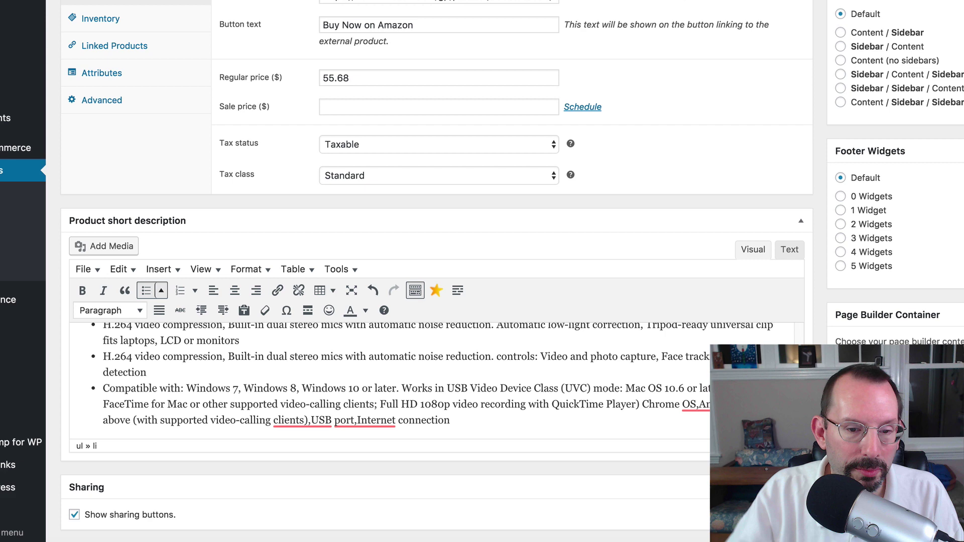
{"action": "scroll", "coordinate": [631, 411], "scroll_direction": "down", "scroll_amount": 5}
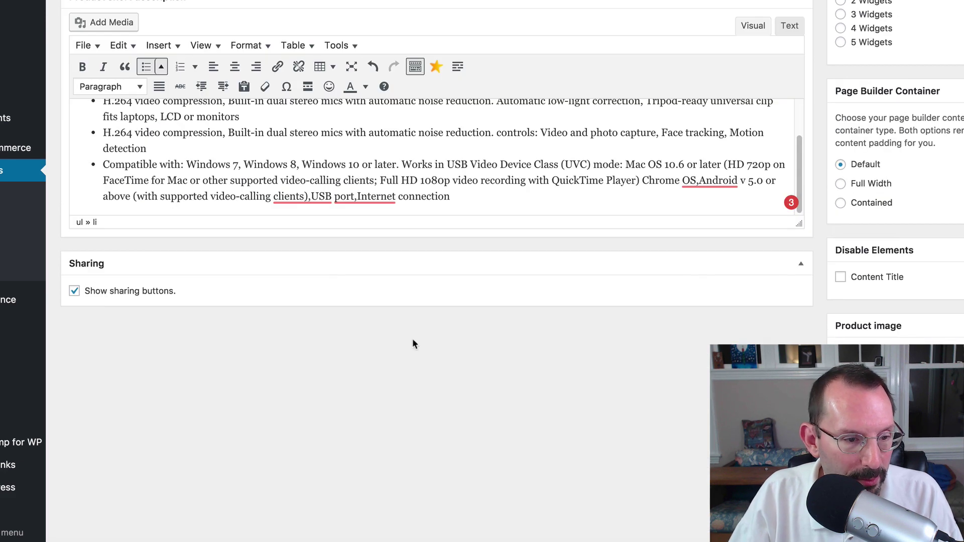
{"action": "scroll", "coordinate": [744, 339], "scroll_direction": "down", "scroll_amount": 4}
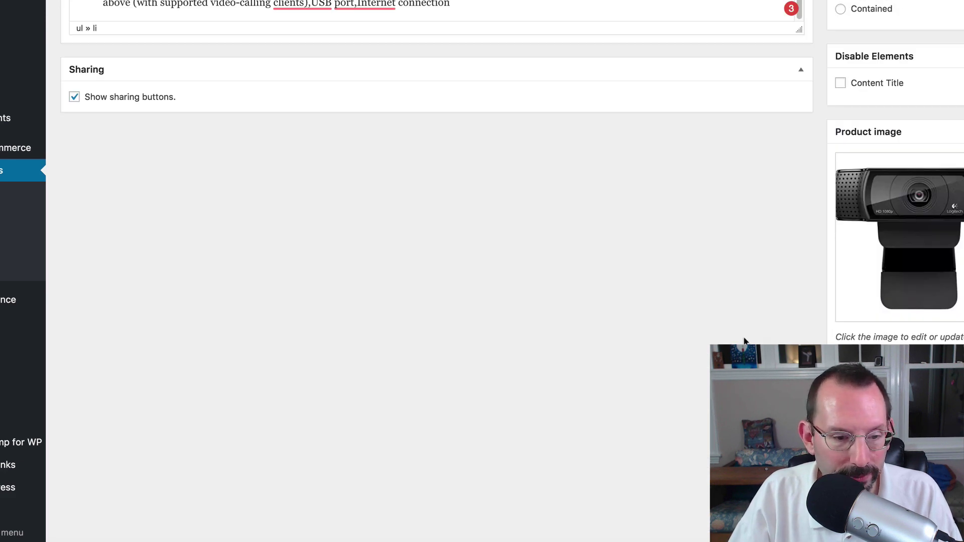
{"action": "scroll", "coordinate": [744, 341], "scroll_direction": "up", "scroll_amount": 18}
{"action": "scroll", "coordinate": [864, 338], "scroll_direction": "down", "scroll_amount": 4}
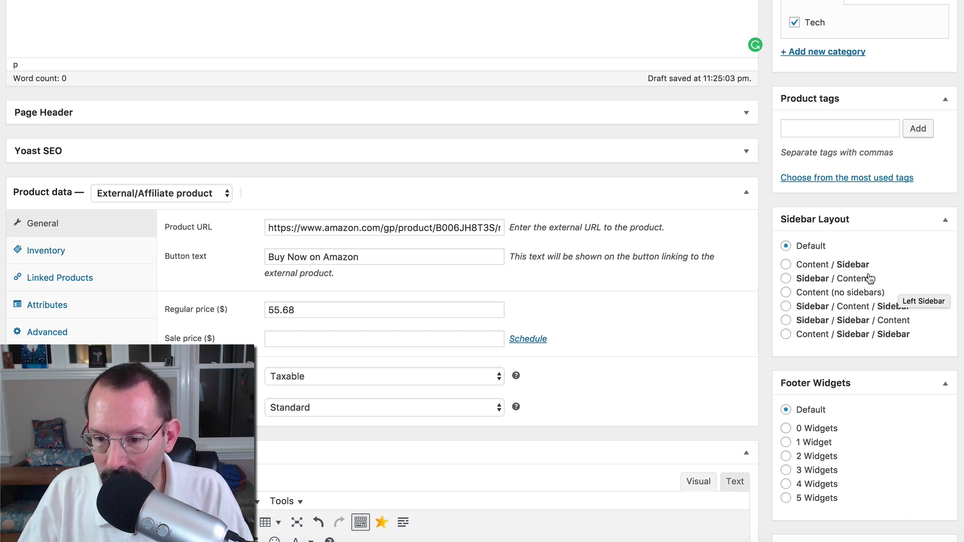
Choose the Content (no sidebars) layout, then place the cursor in the empty description.
{"action": "left_click", "coordinate": [787, 293]}
{"action": "scroll", "coordinate": [719, 360], "scroll_direction": "down", "scroll_amount": 2}
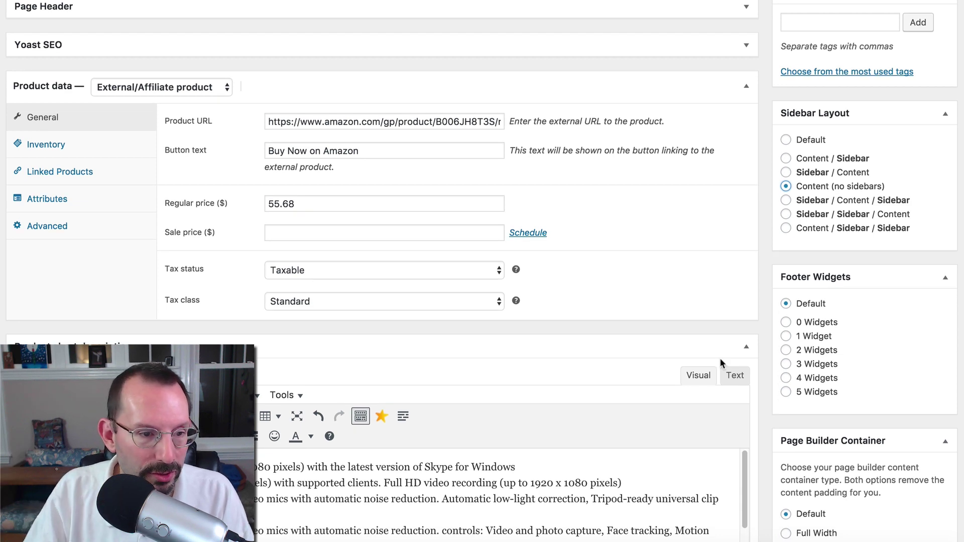
{"action": "scroll", "coordinate": [672, 327], "scroll_direction": "up", "scroll_amount": 7}
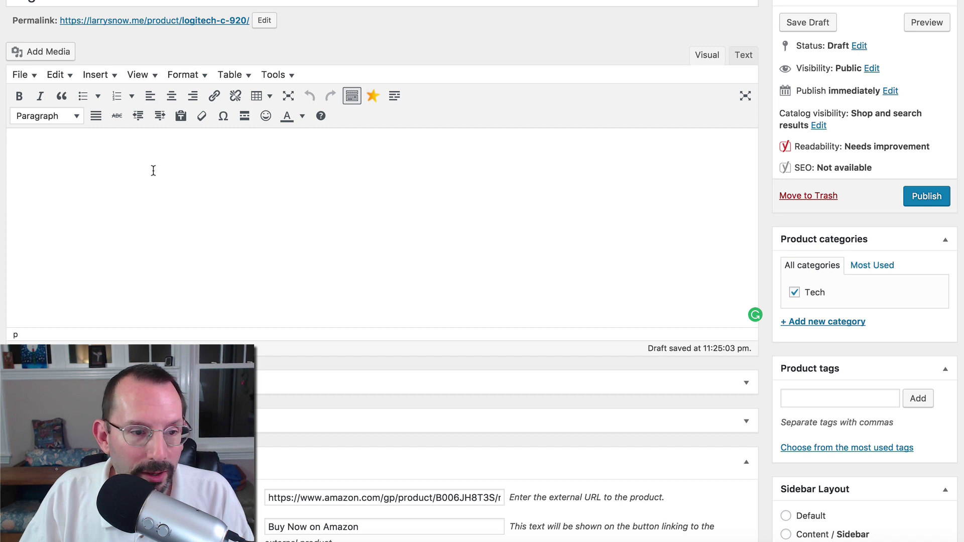
{"action": "left_click", "coordinate": [240, 229]}
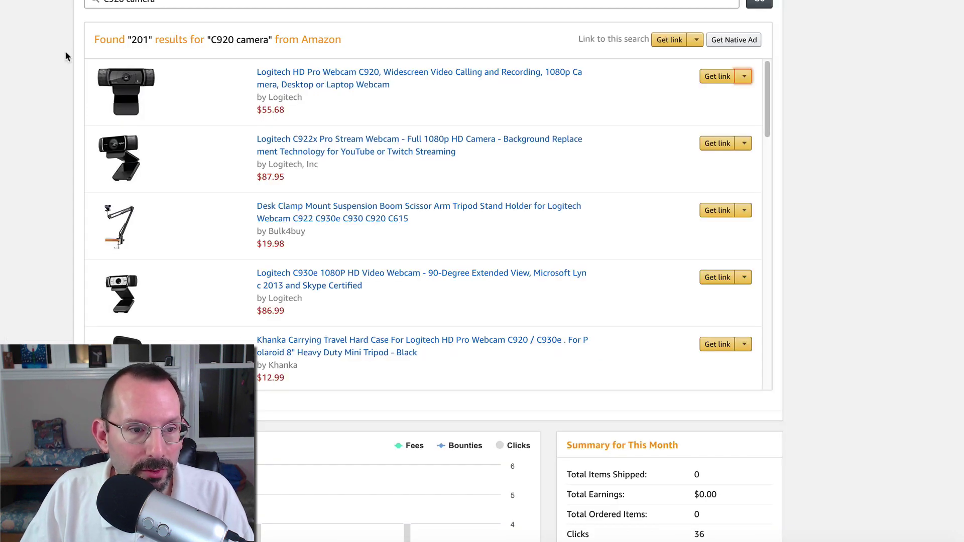
Browse the Amazon C920 listing, clear the bullet selection, and return to WordPress.
{"action": "scroll", "coordinate": [61, 64], "scroll_direction": "up", "scroll_amount": 7}
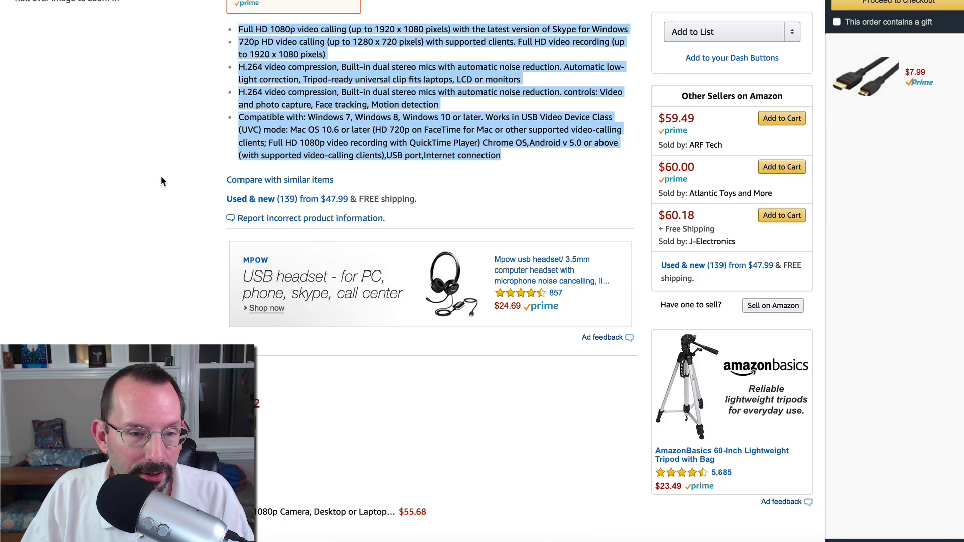
{"action": "scroll", "coordinate": [180, 160], "scroll_direction": "up", "scroll_amount": 6}
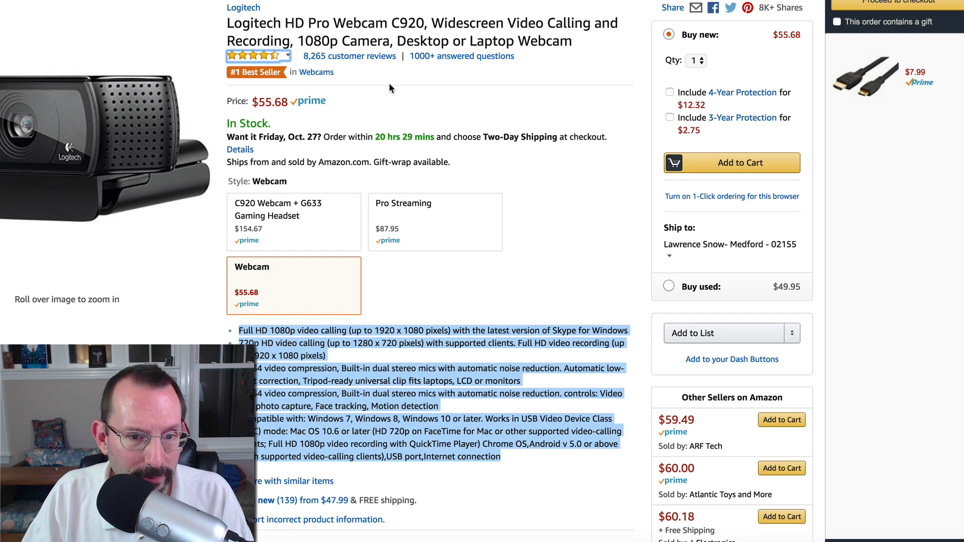
{"action": "left_click", "coordinate": [378, 79]}
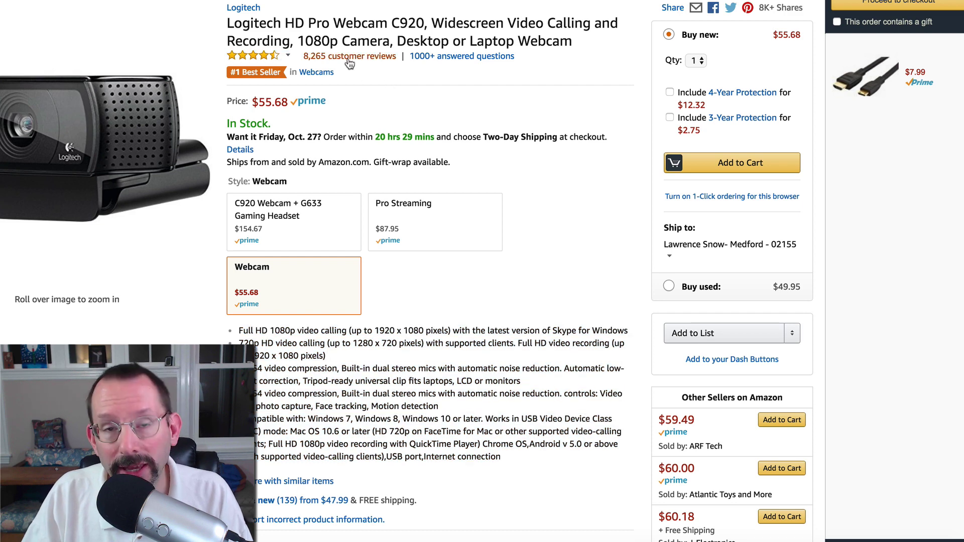
{"action": "scroll", "coordinate": [378, 258], "scroll_direction": "down", "scroll_amount": 5}
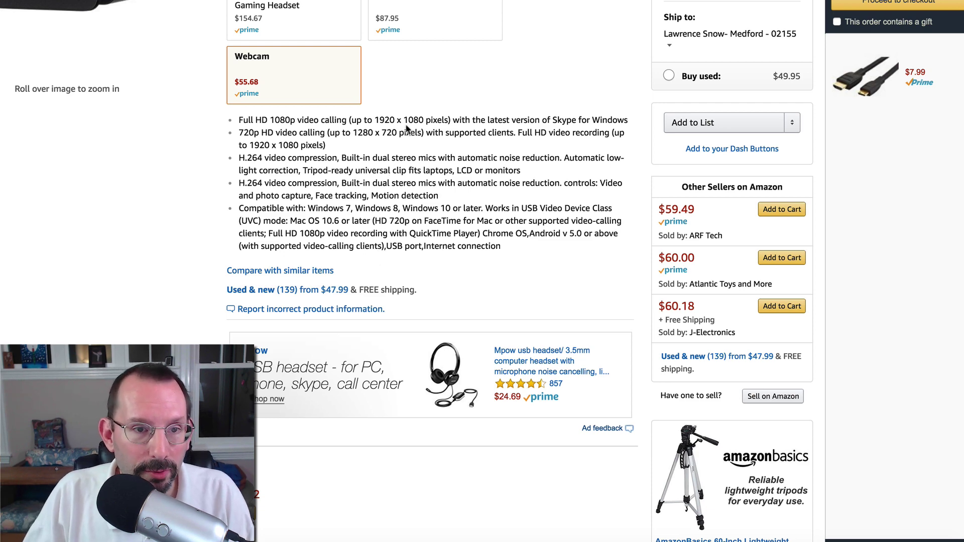
{"action": "key", "text": "ctrl+Tab"}
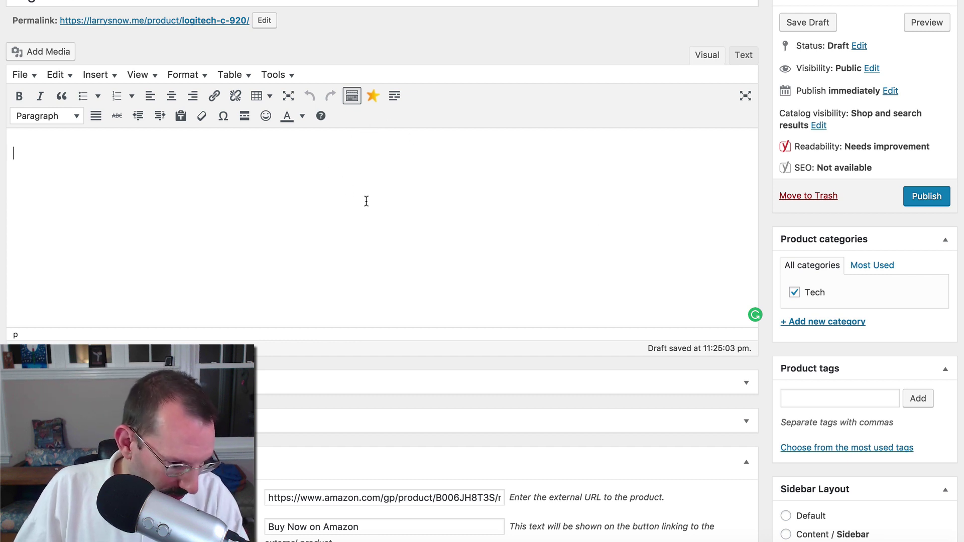
Enter 'Test' as the description and publish the Logitech C 920 product.
{"action": "type", "text": "Test"}
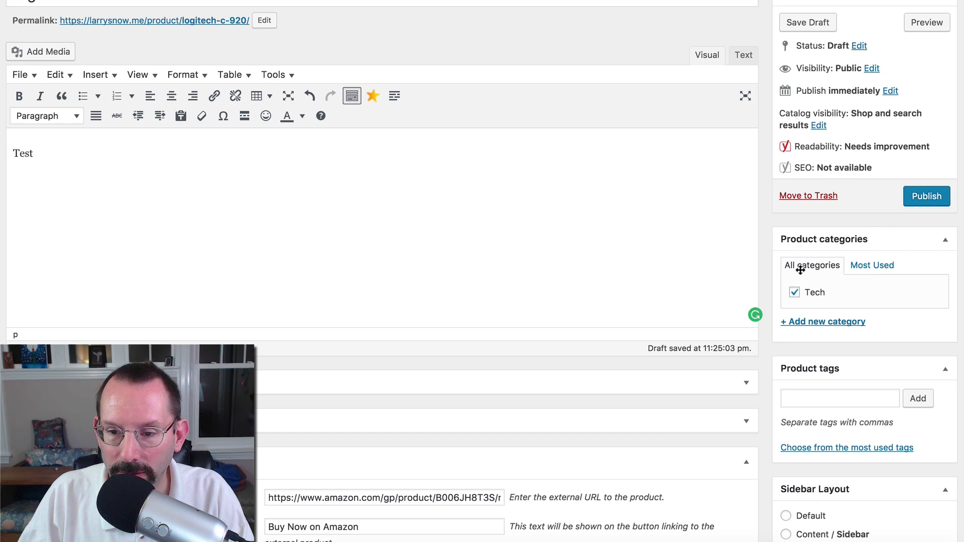
{"action": "scroll", "coordinate": [549, 313], "scroll_direction": "down", "scroll_amount": 1}
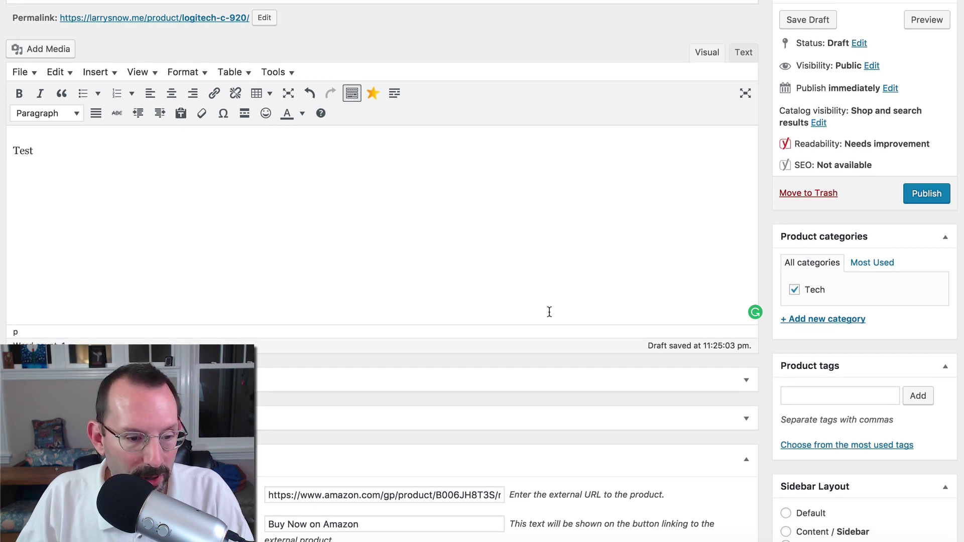
{"action": "scroll", "coordinate": [549, 312], "scroll_direction": "down", "scroll_amount": 3}
{"action": "scroll", "coordinate": [550, 311], "scroll_direction": "up", "scroll_amount": 4}
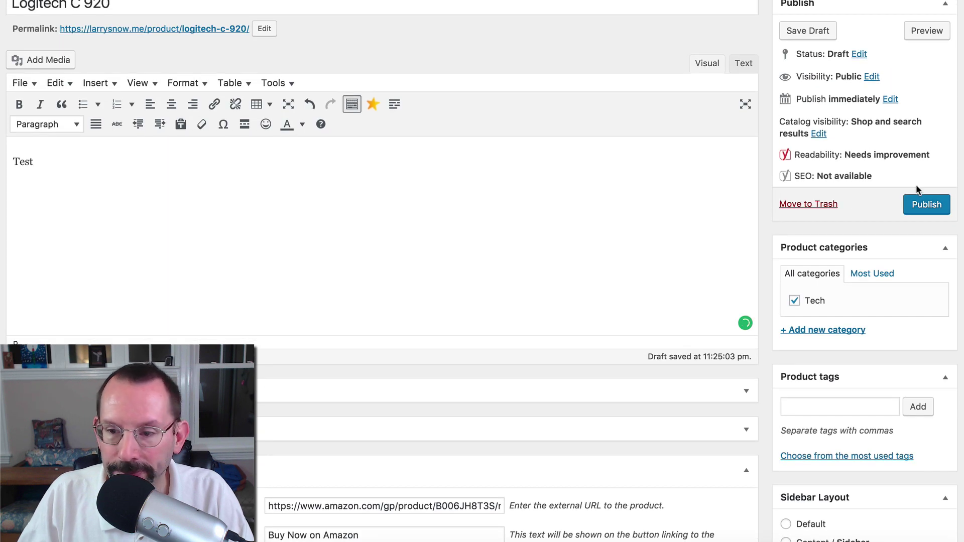
{"action": "left_click", "coordinate": [921, 204]}
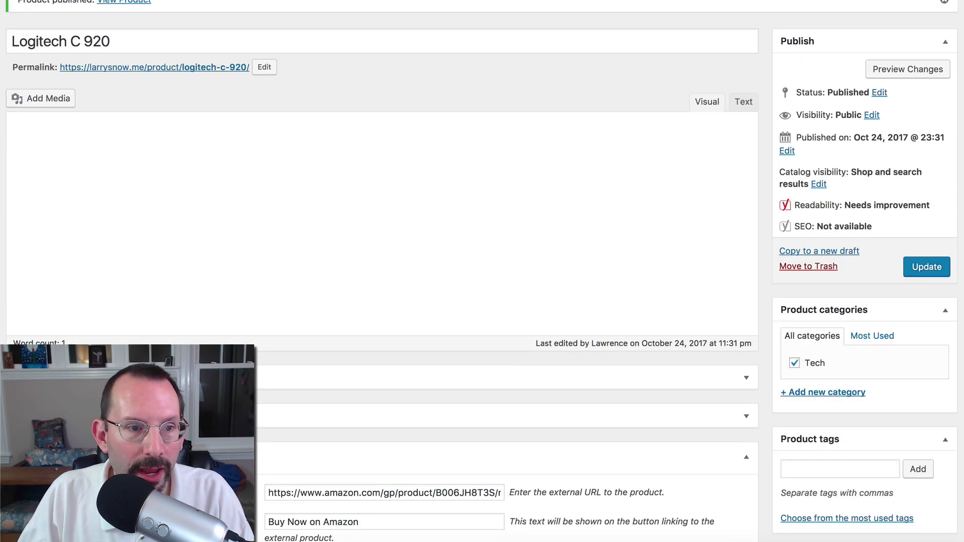
Open the live product page and switch the gallery to the second webcam photo.
{"action": "left_click", "coordinate": [143, 4]}
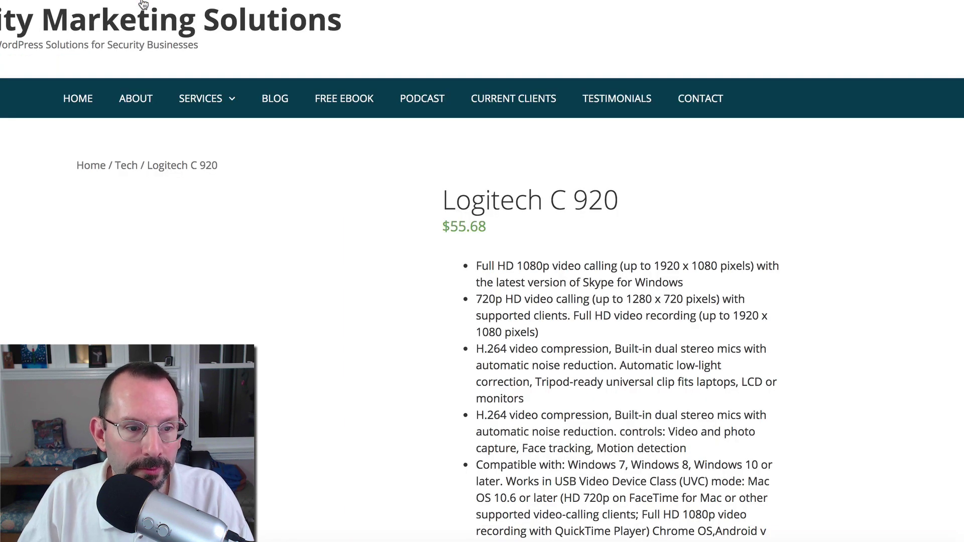
{"action": "scroll", "coordinate": [551, 384], "scroll_direction": "down", "scroll_amount": 5}
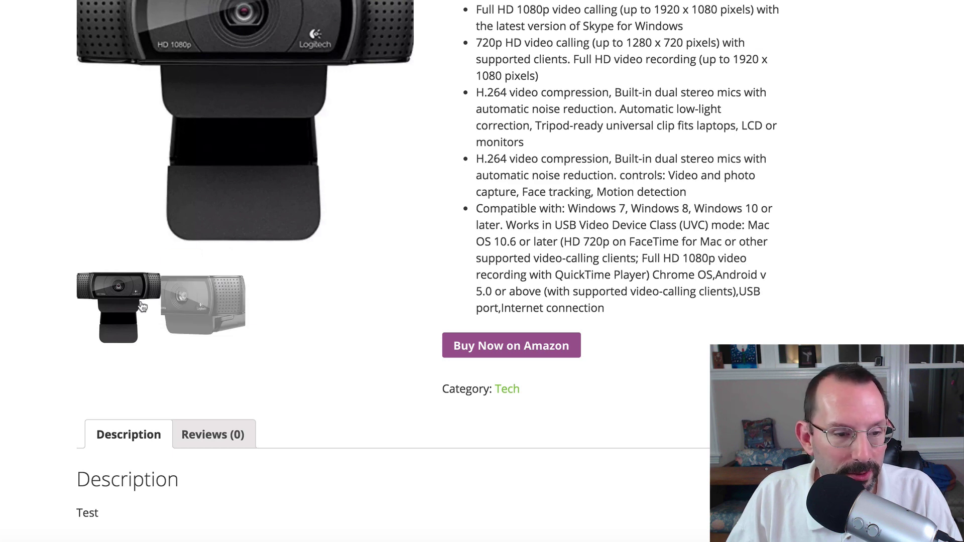
{"action": "left_click", "coordinate": [215, 302]}
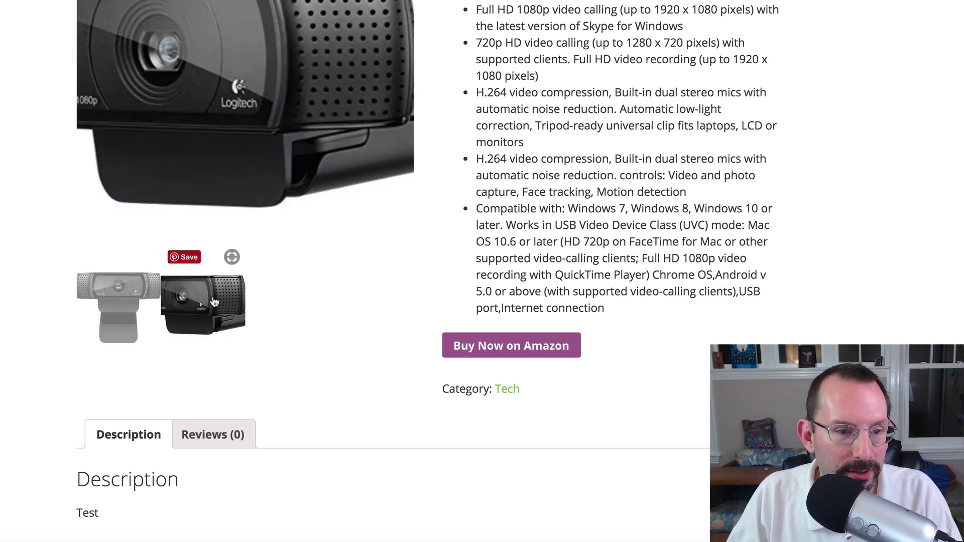
{"action": "scroll", "coordinate": [180, 317], "scroll_direction": "up", "scroll_amount": 4}
{"action": "scroll", "coordinate": [185, 338], "scroll_direction": "down", "scroll_amount": 1}
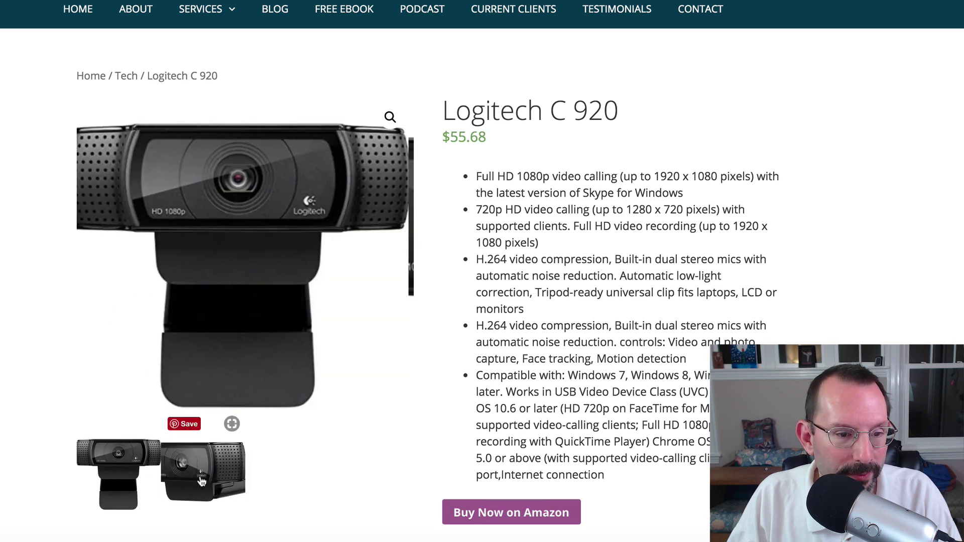
{"action": "left_click", "coordinate": [202, 481]}
{"action": "scroll", "coordinate": [585, 394], "scroll_direction": "down", "scroll_amount": 1}
{"action": "scroll", "coordinate": [586, 394], "scroll_direction": "up", "scroll_amount": 1}
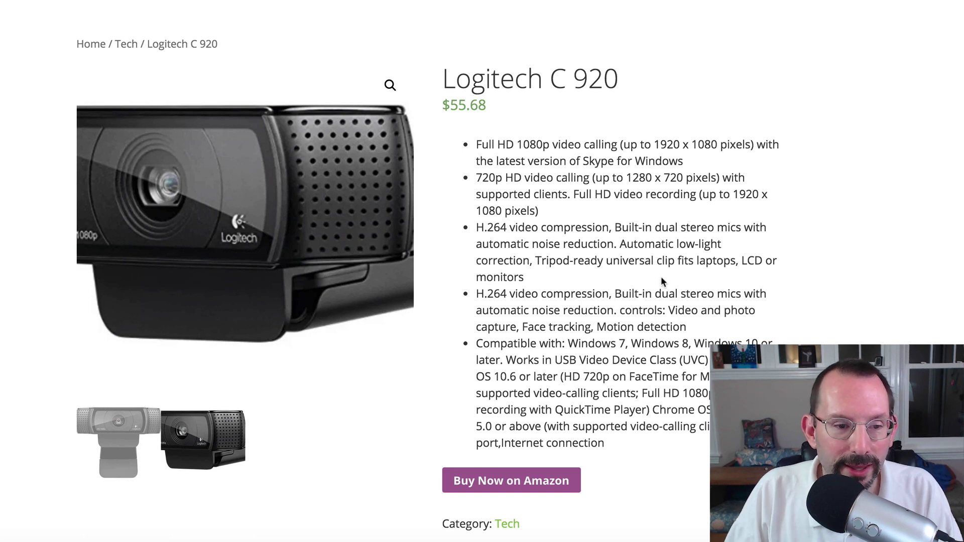
Scroll through the page to check the $55.68 price, feature bullets and Buy Now button.
{"action": "scroll", "coordinate": [582, 258], "scroll_direction": "down", "scroll_amount": 3}
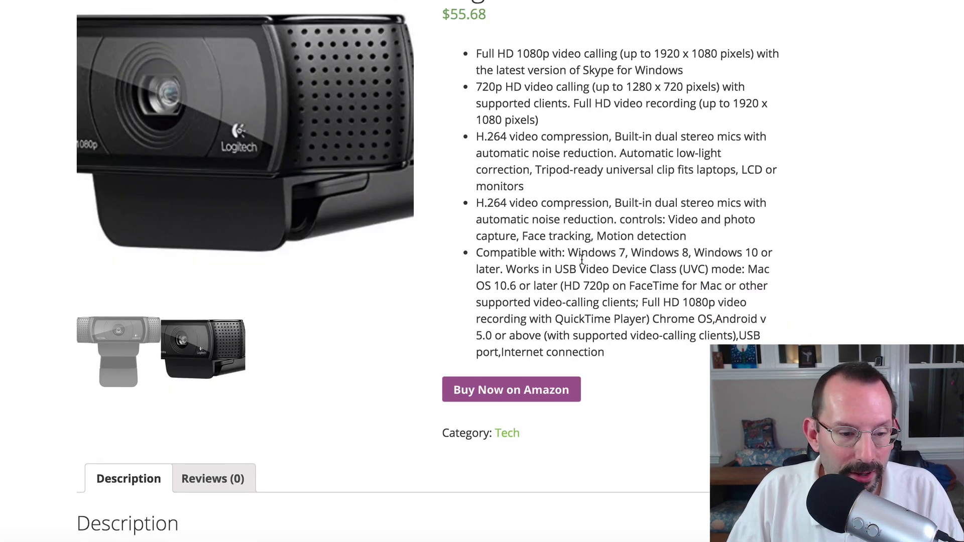
{"action": "scroll", "coordinate": [581, 258], "scroll_direction": "down", "scroll_amount": 7}
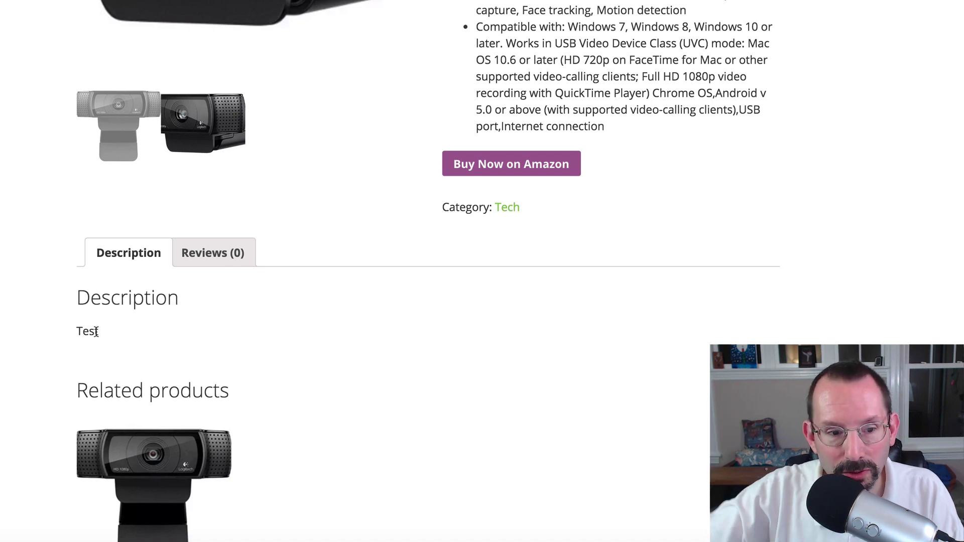
{"action": "scroll", "coordinate": [96, 332], "scroll_direction": "down", "scroll_amount": 2}
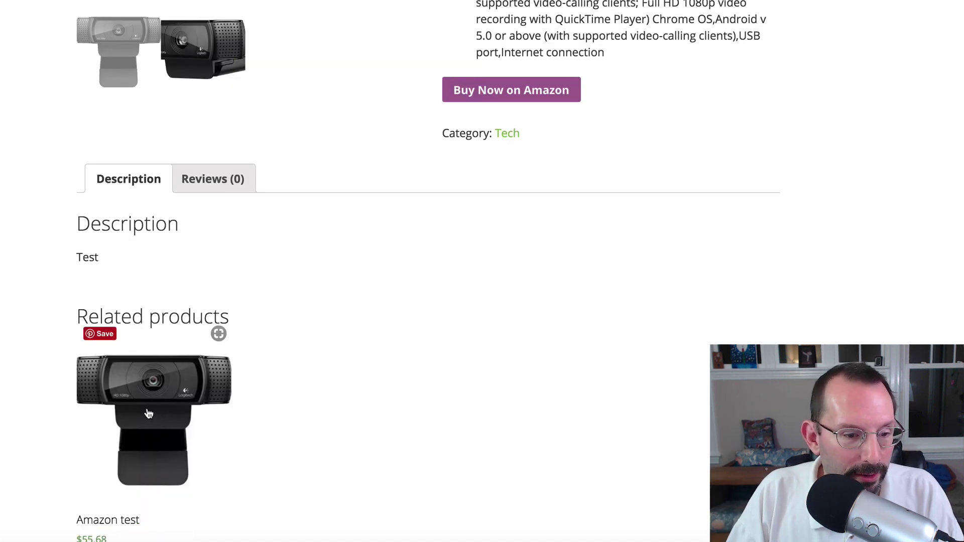
{"action": "scroll", "coordinate": [150, 413], "scroll_direction": "down", "scroll_amount": 3}
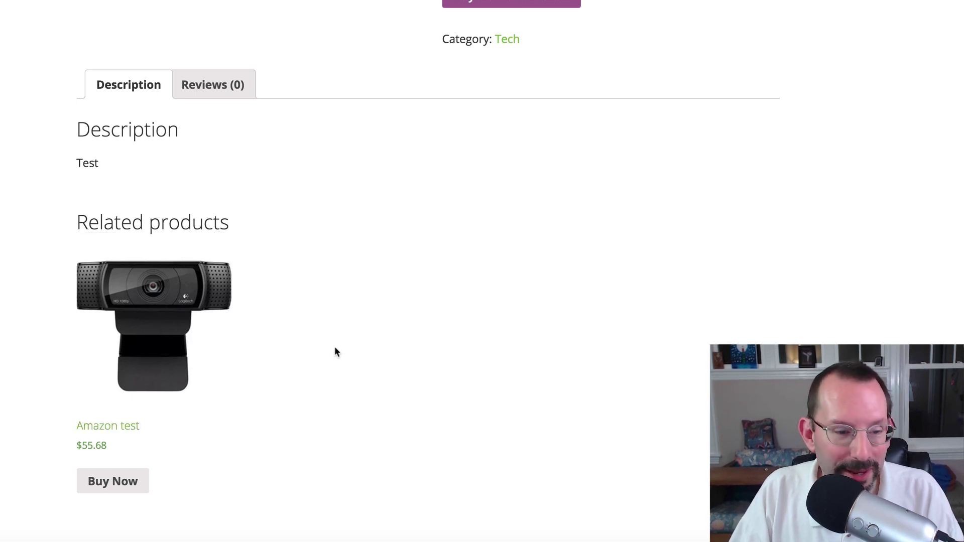
{"action": "scroll", "coordinate": [339, 351], "scroll_direction": "up", "scroll_amount": 6}
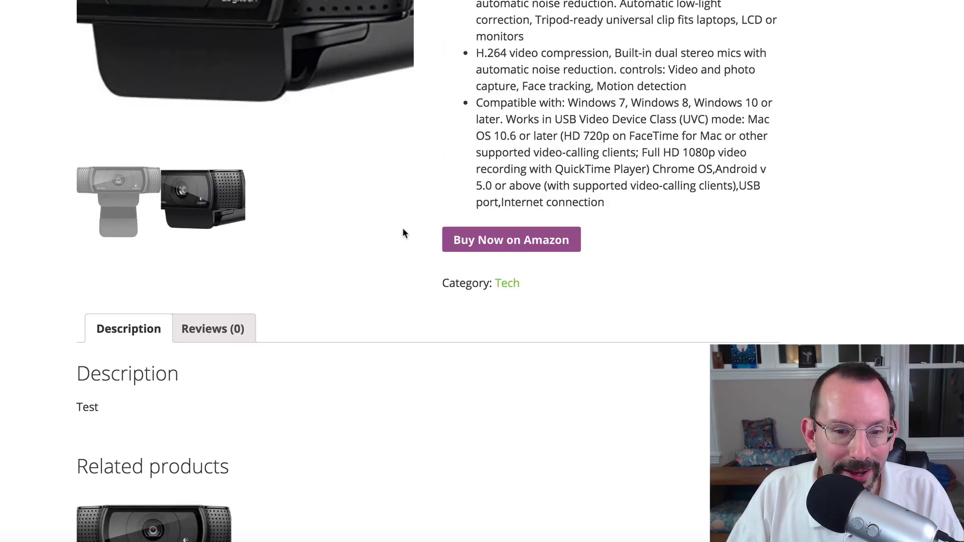
{"action": "scroll", "coordinate": [402, 231], "scroll_direction": "up", "scroll_amount": 3}
{"action": "scroll", "coordinate": [645, 220], "scroll_direction": "up", "scroll_amount": 3}
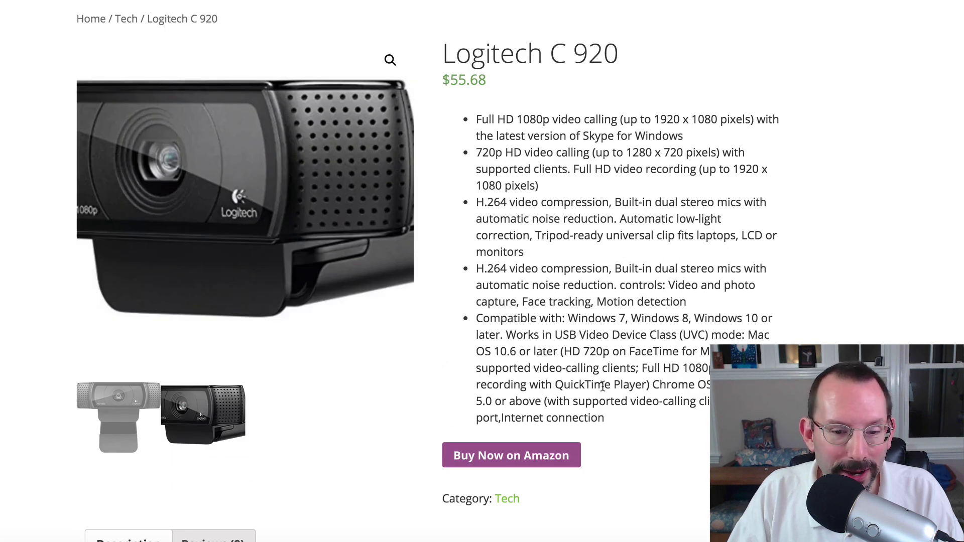